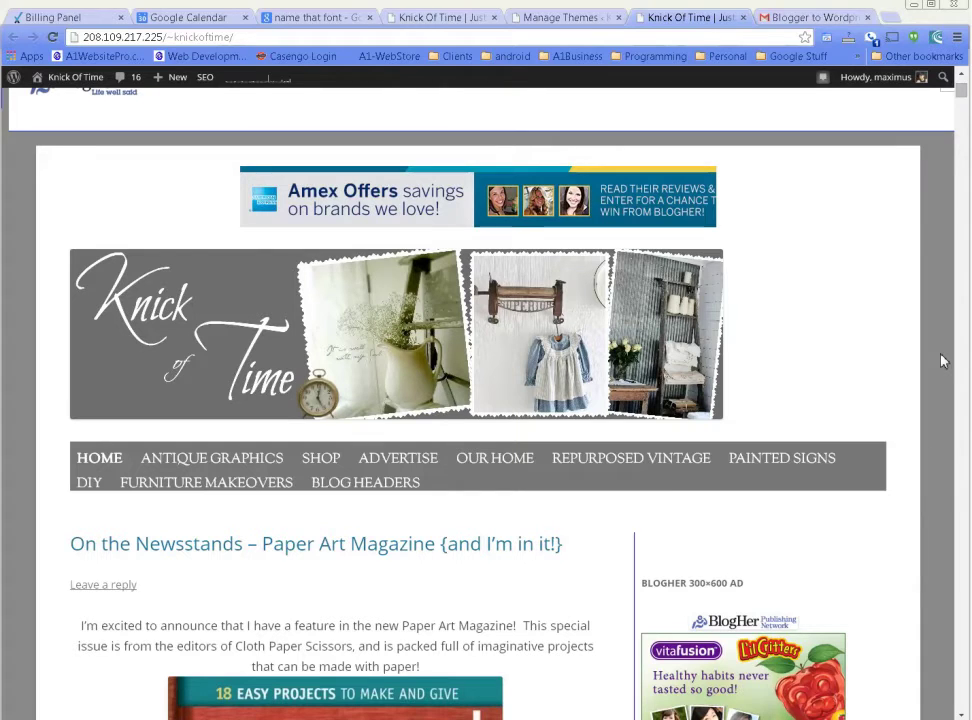
Step: Scroll through the Knick of Time homepage to review its header, menu and latest post
scroll(940, 360, "down", 2)
scroll(940, 360, "up", 4)
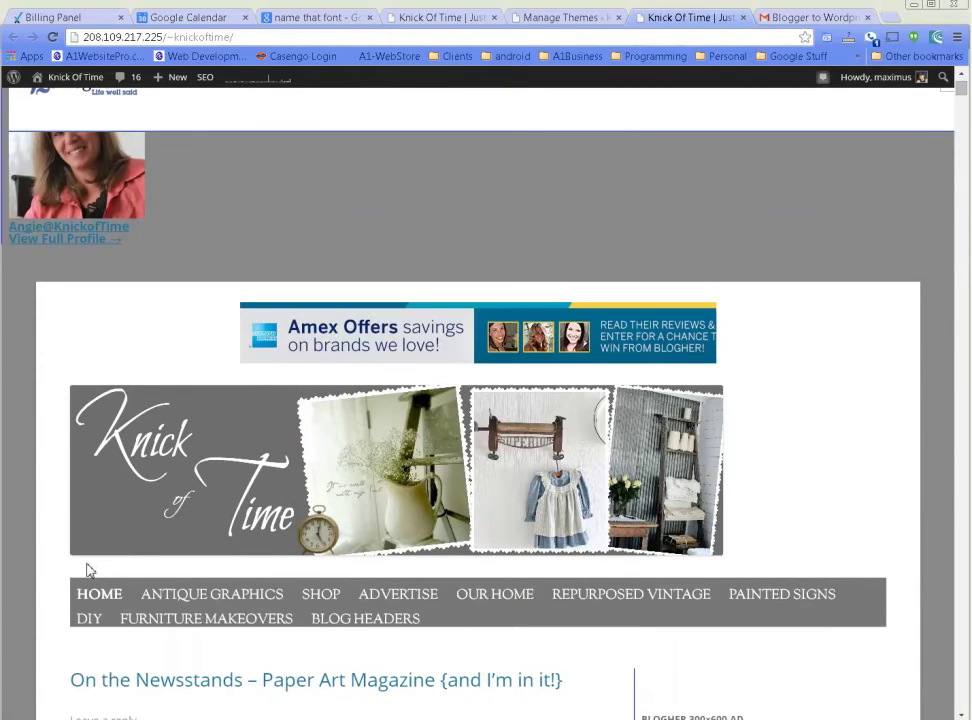
scroll(175, 590, "down", 3)
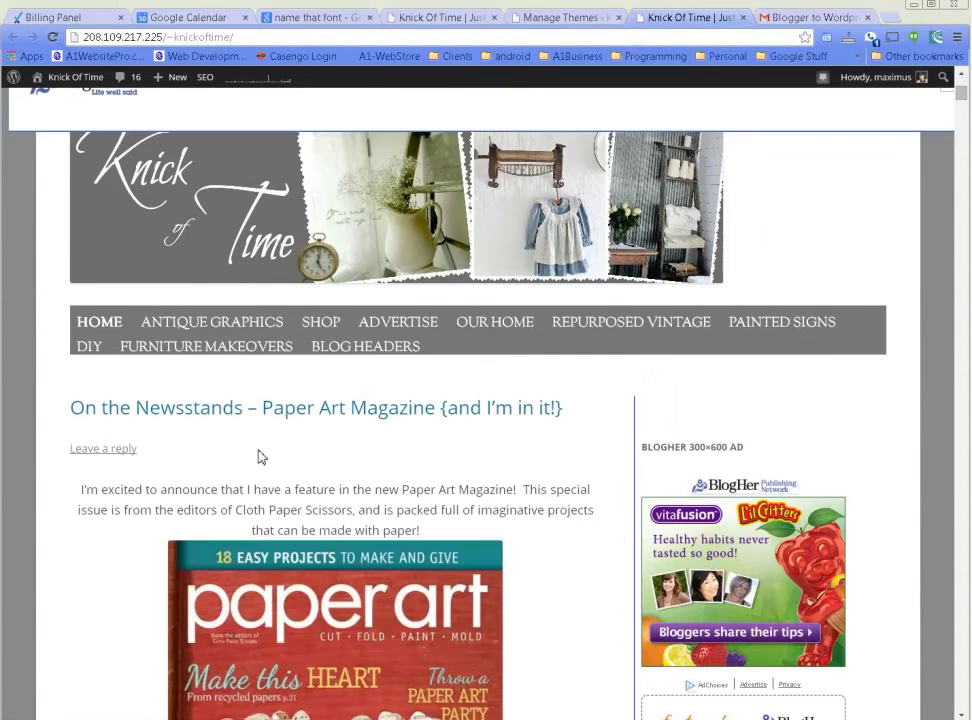
scroll(345, 468, "up", 1)
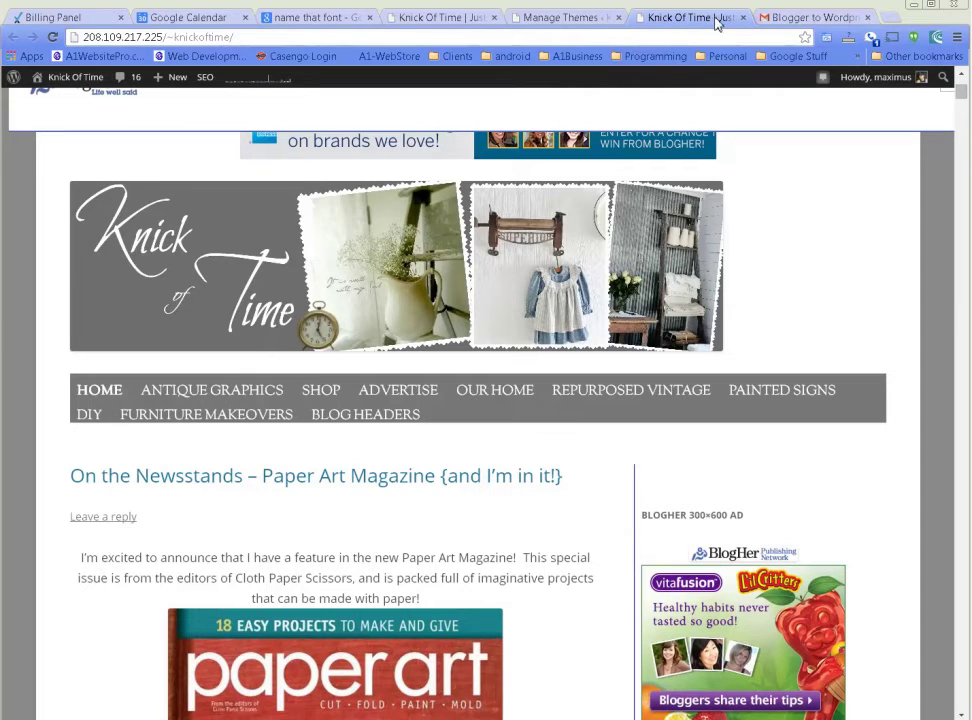
Step: Search Google for 'google fonts' and open the Google Fonts directory
left_click(563, 19)
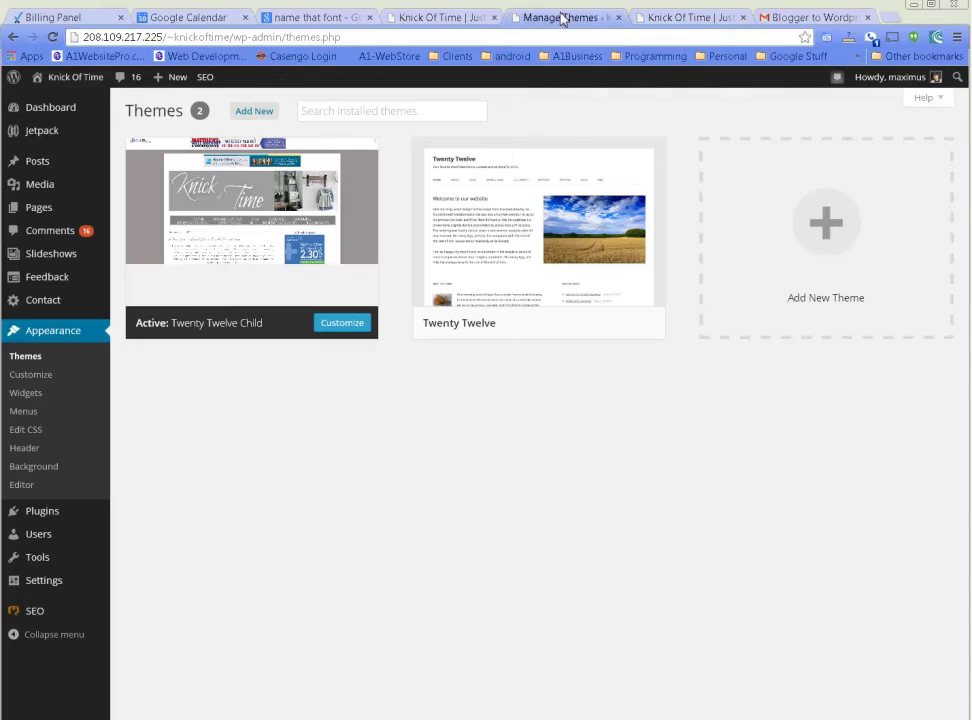
left_click(345, 37)
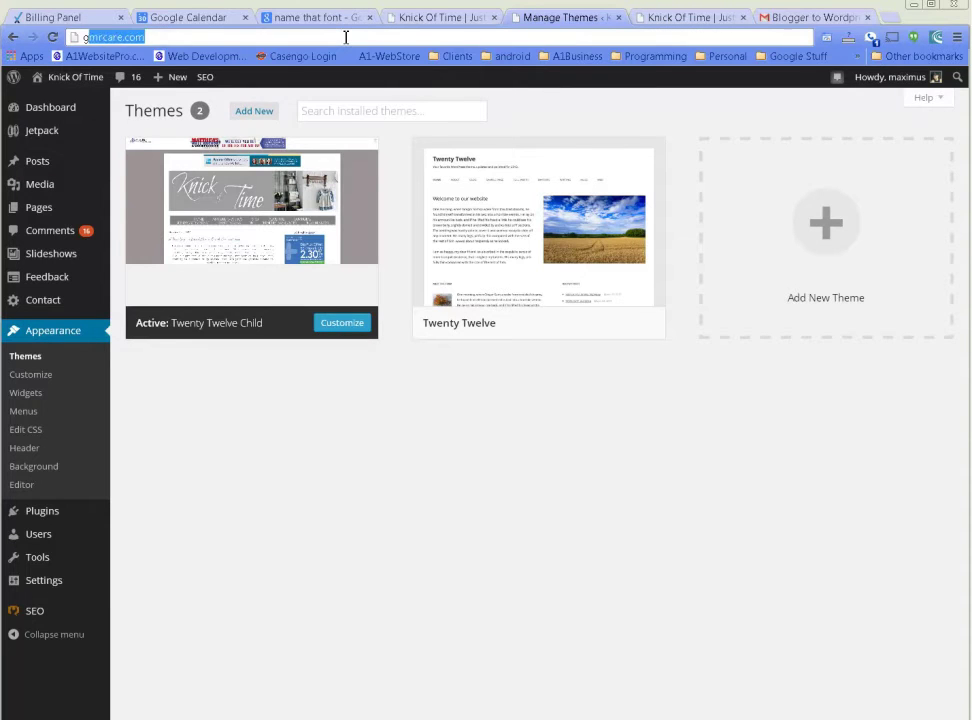
type("google.com/?gws_rd=ssl")
key("Return")
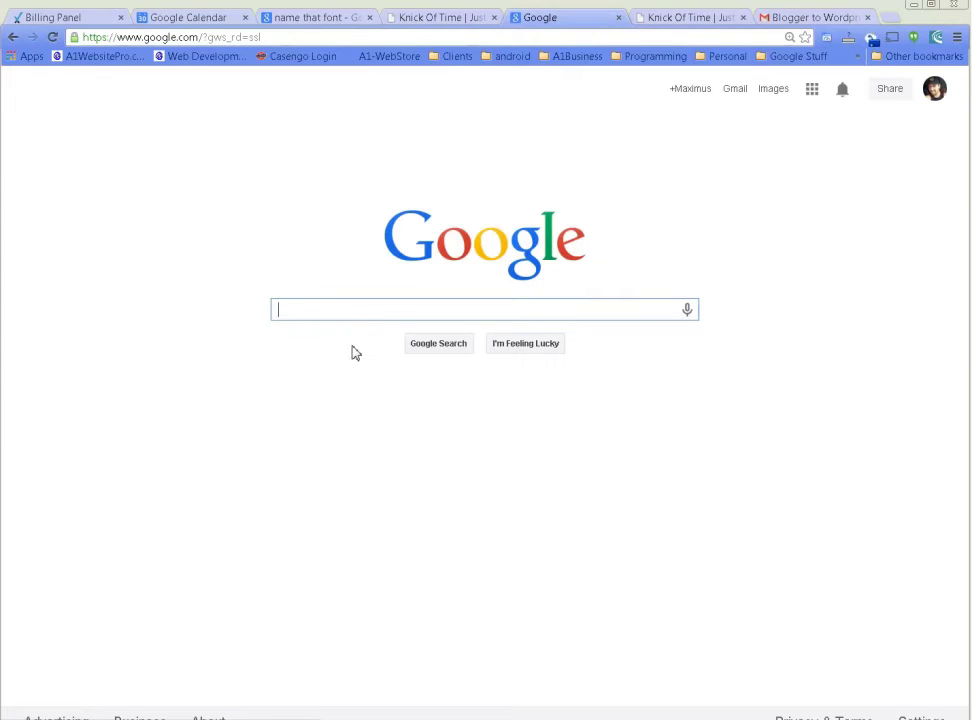
type("google fonts")
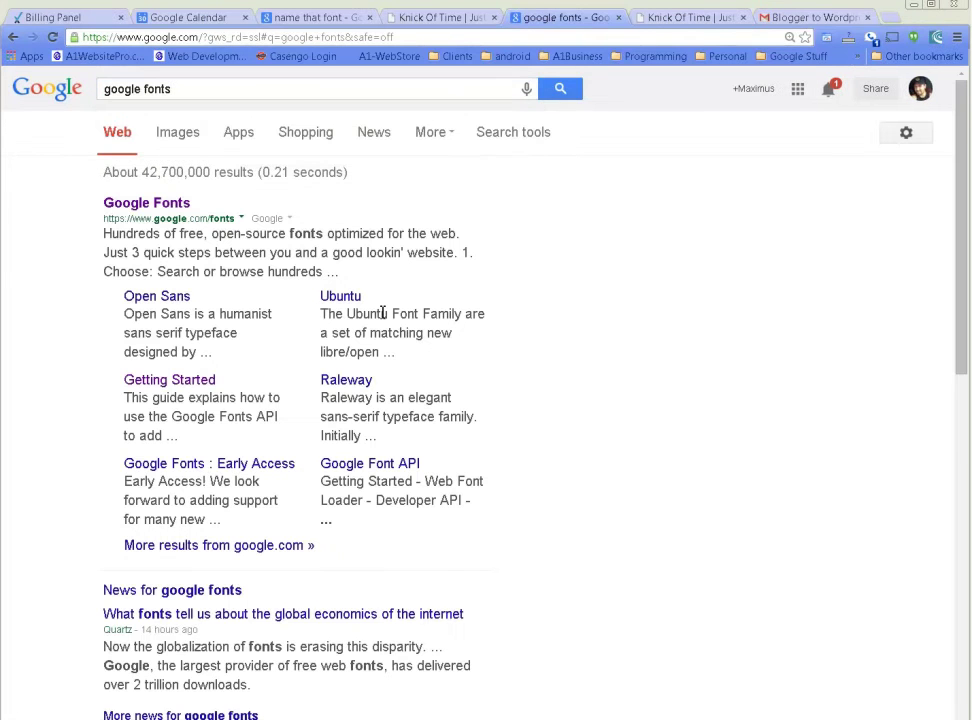
left_click(143, 204)
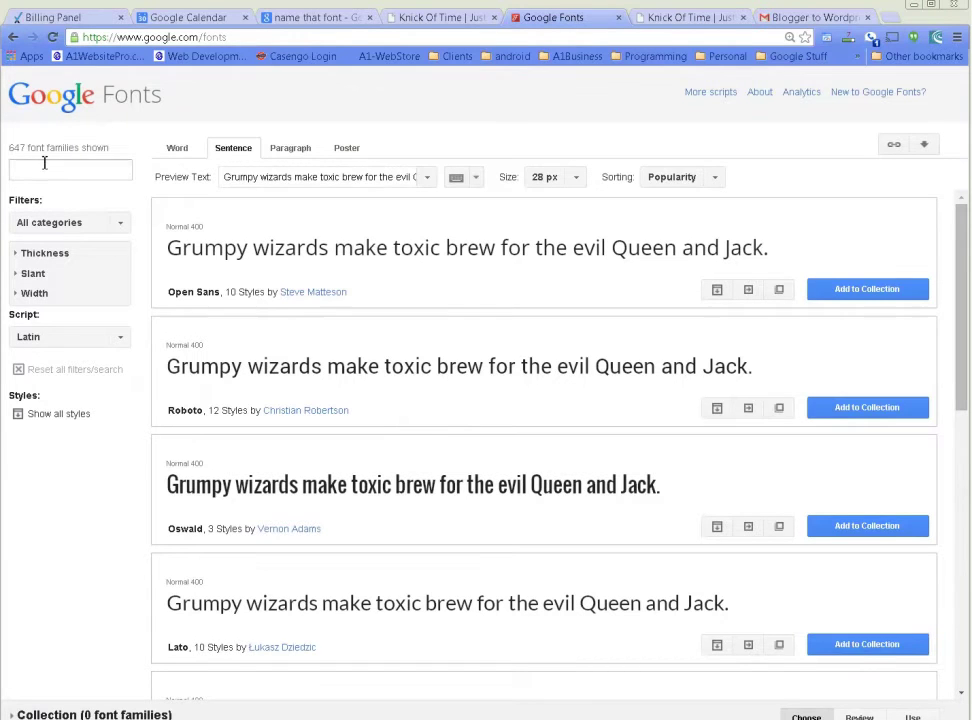
Step: Uncheck Monospace, Display, Sans Serif and Serif so only Handwriting fonts remain
left_click_drag(12, 150, 104, 152)
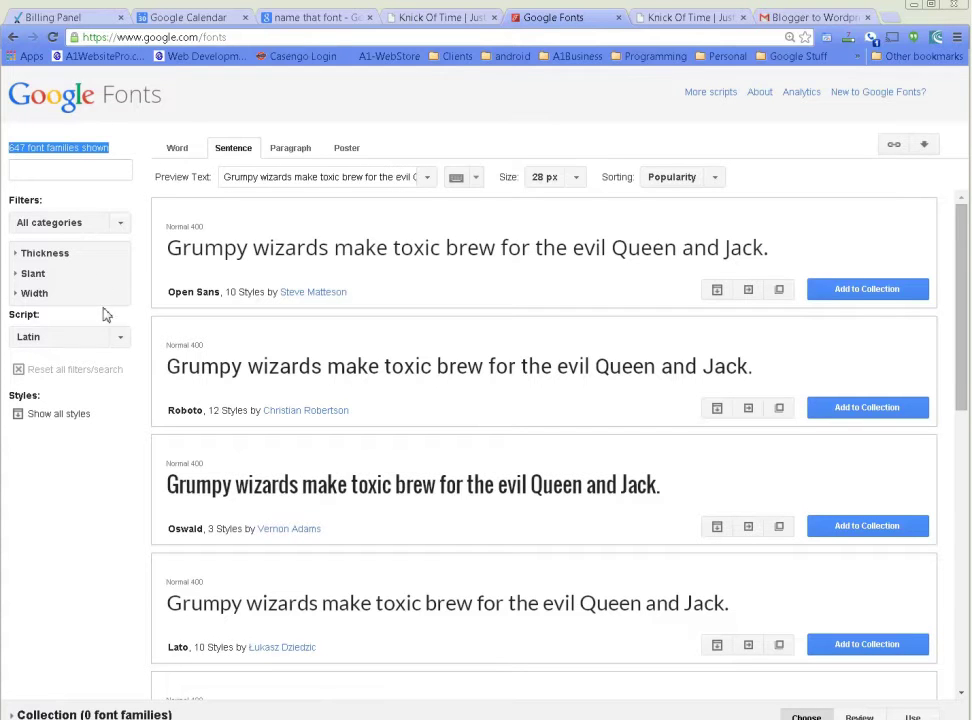
left_click(120, 223)
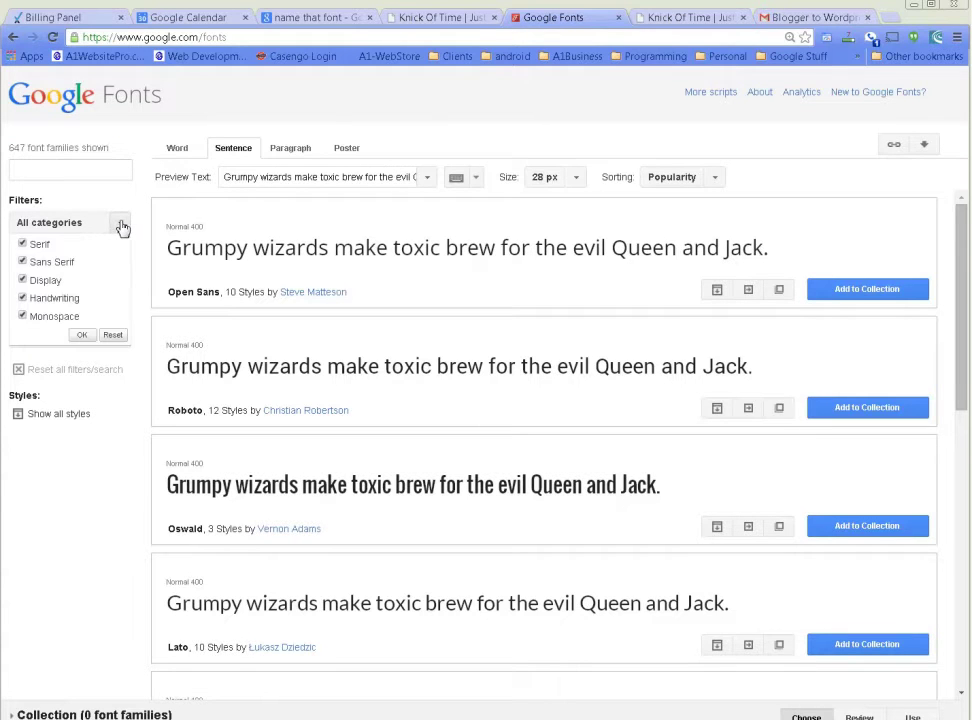
left_click(22, 316)
left_click(22, 280)
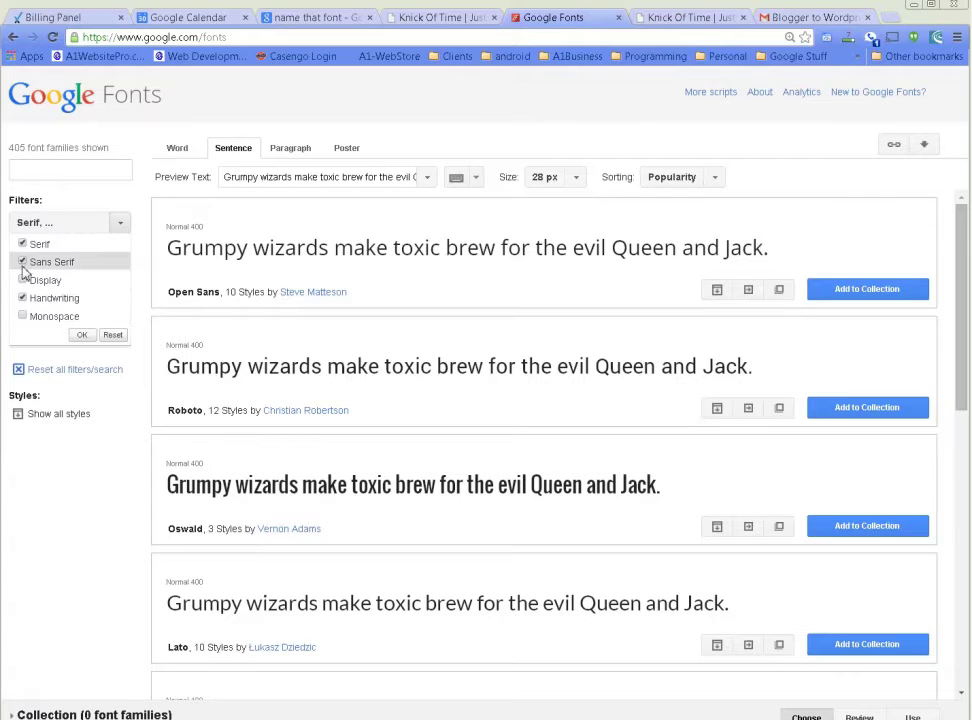
left_click(22, 262)
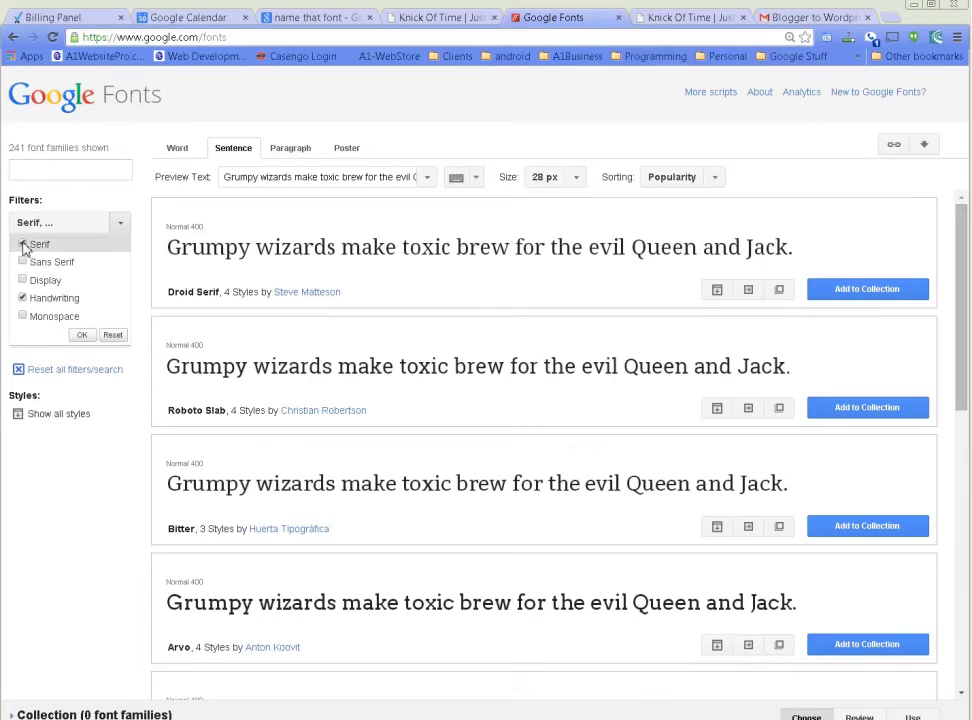
left_click(23, 245)
left_click(82, 335)
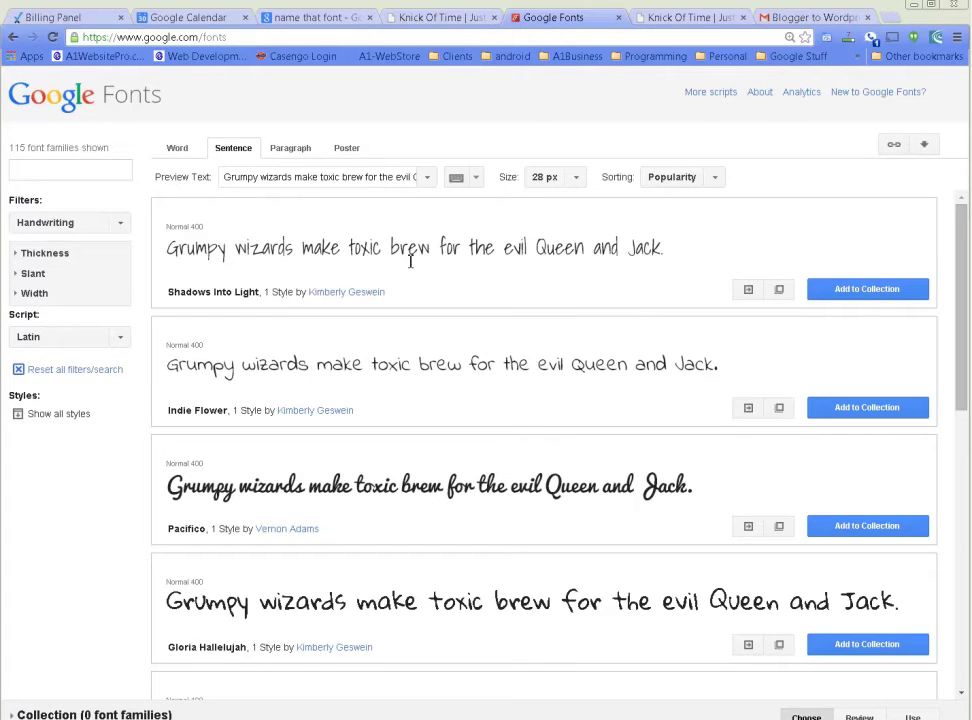
Step: Glance at the blog, then set the Google Fonts preview text to 'Home'
left_click(677, 18)
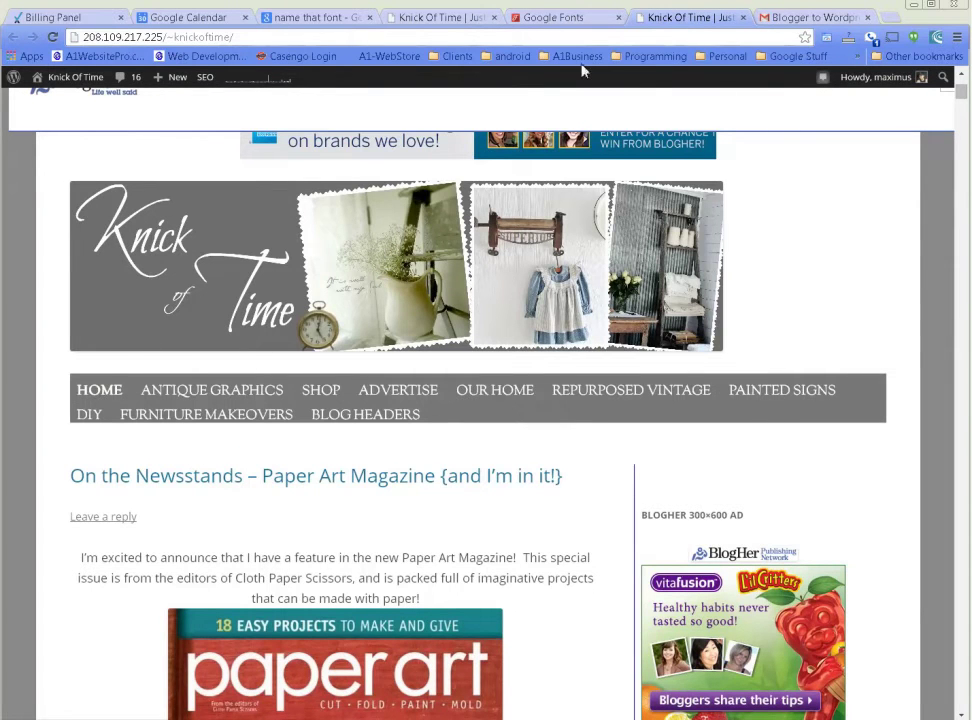
left_click(568, 18)
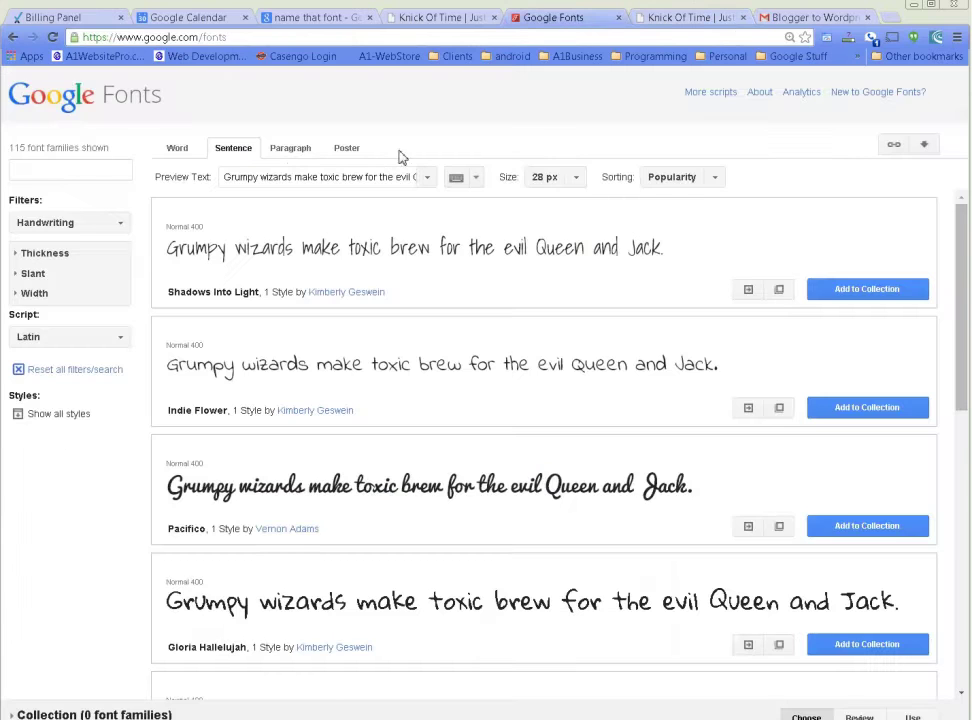
left_click(289, 178)
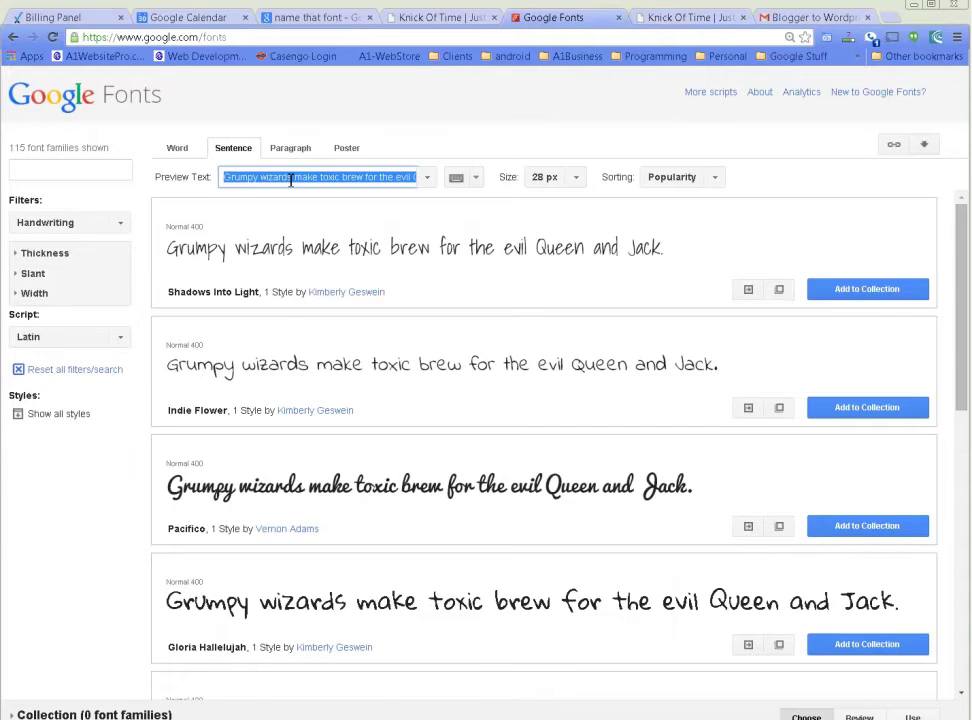
type("Home")
Step: Scroll the handwriting fonts comparing their 'Home' previews against the blog, e.g. Tangerine
scroll(430, 360, "down", 4)
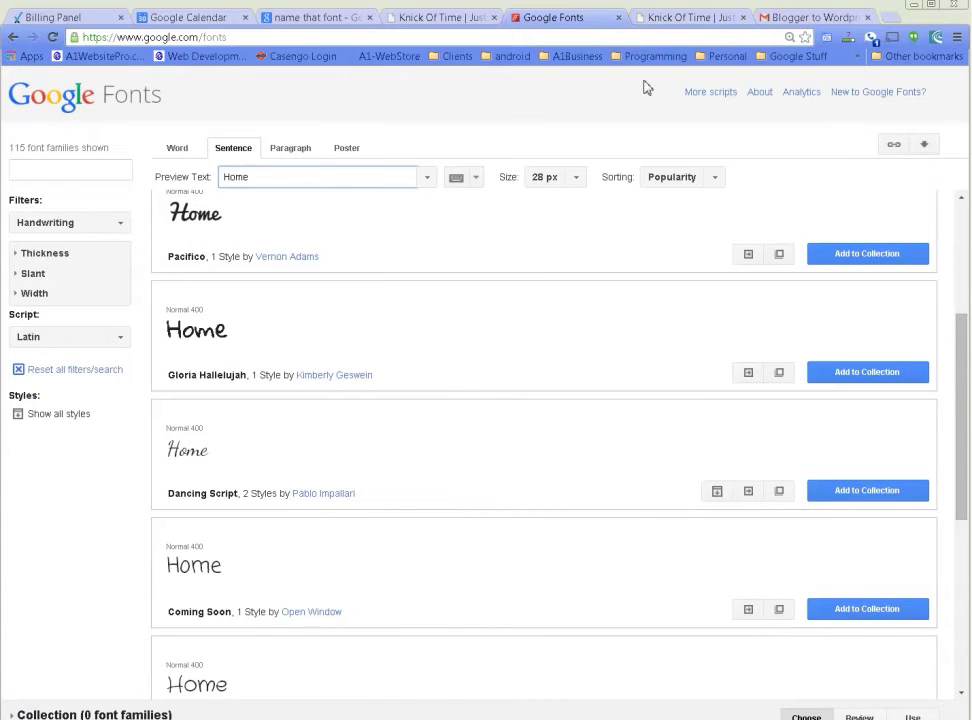
left_click(685, 17)
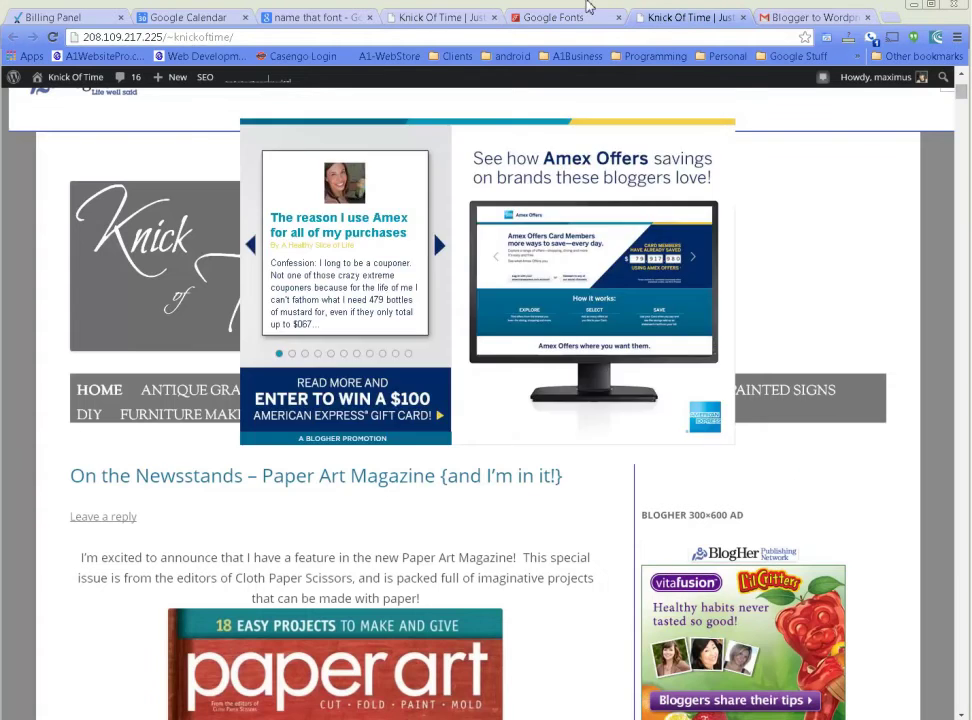
left_click(553, 18)
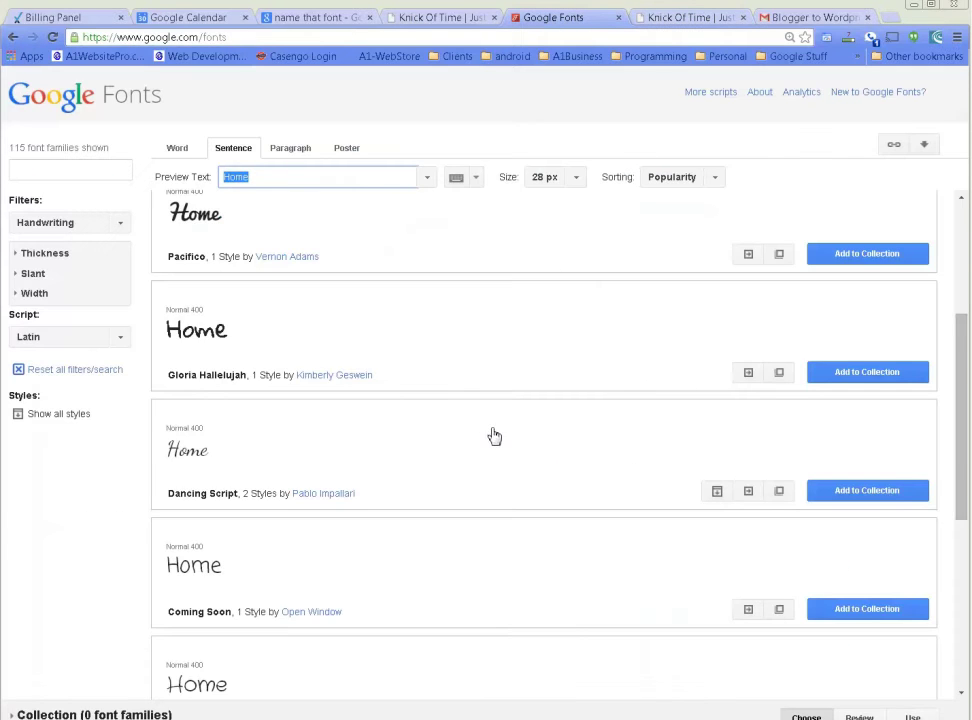
scroll(495, 437, "down", 4)
scroll(389, 429, "down", 2)
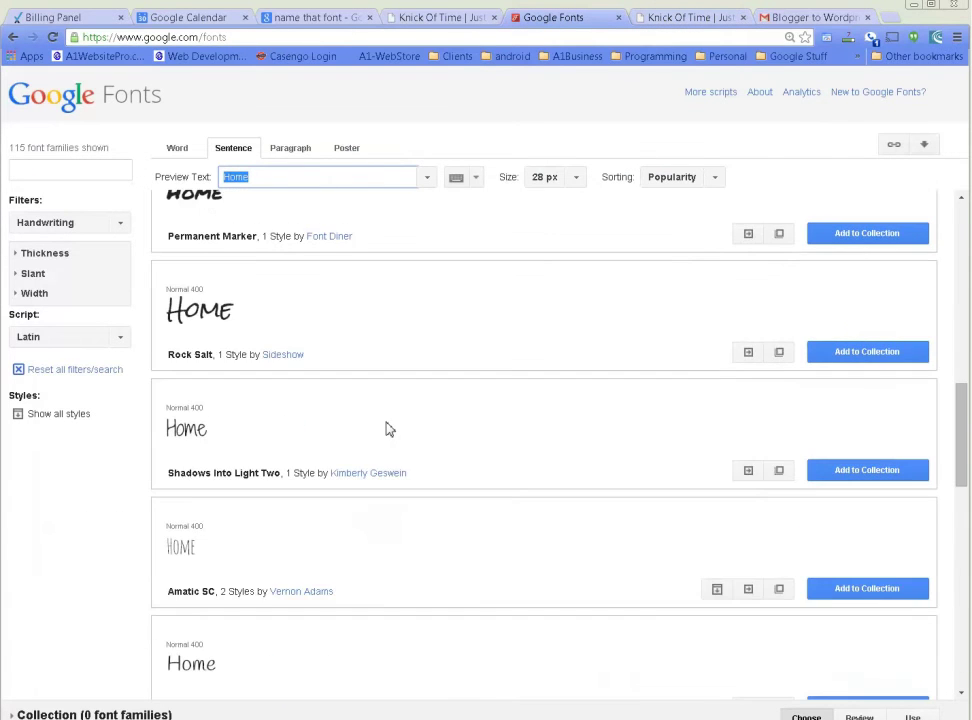
scroll(389, 428, "down", 5)
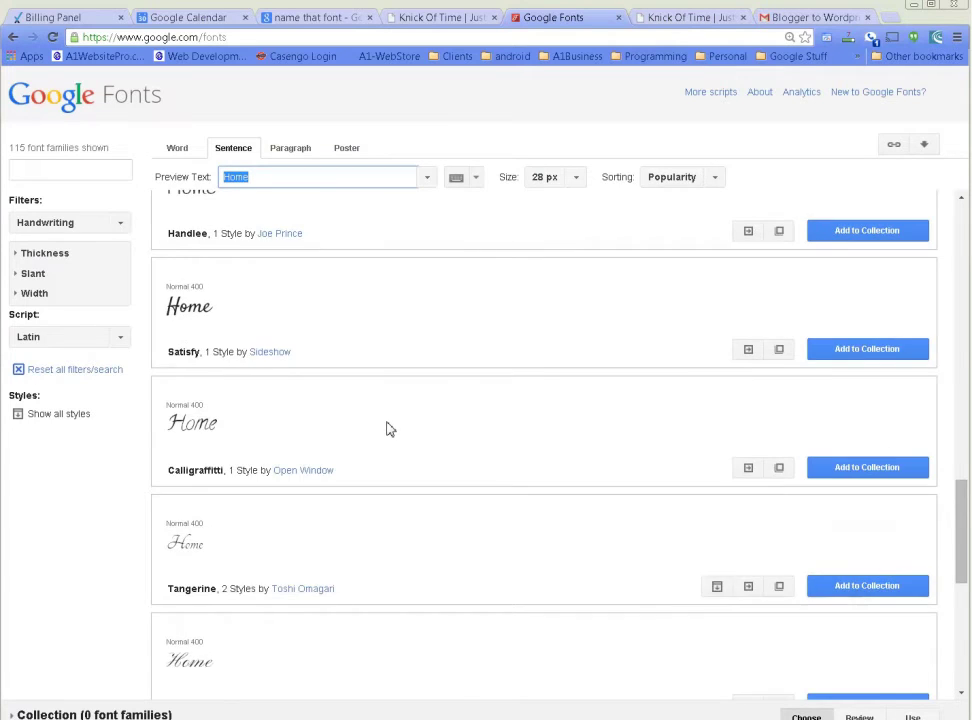
left_click_drag(179, 358, 236, 393)
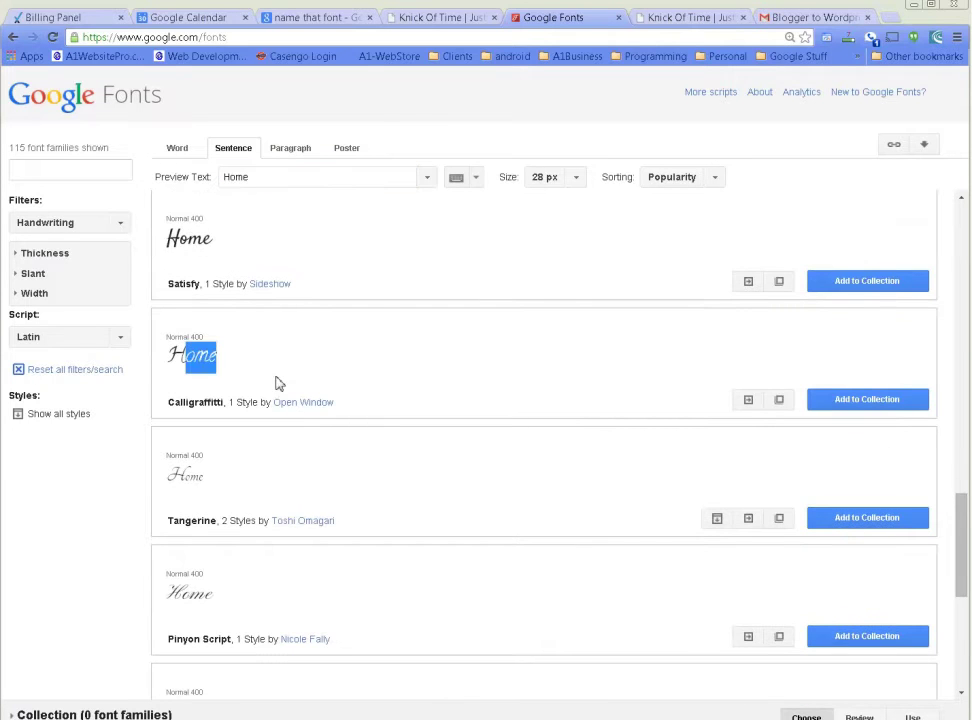
left_click(313, 360)
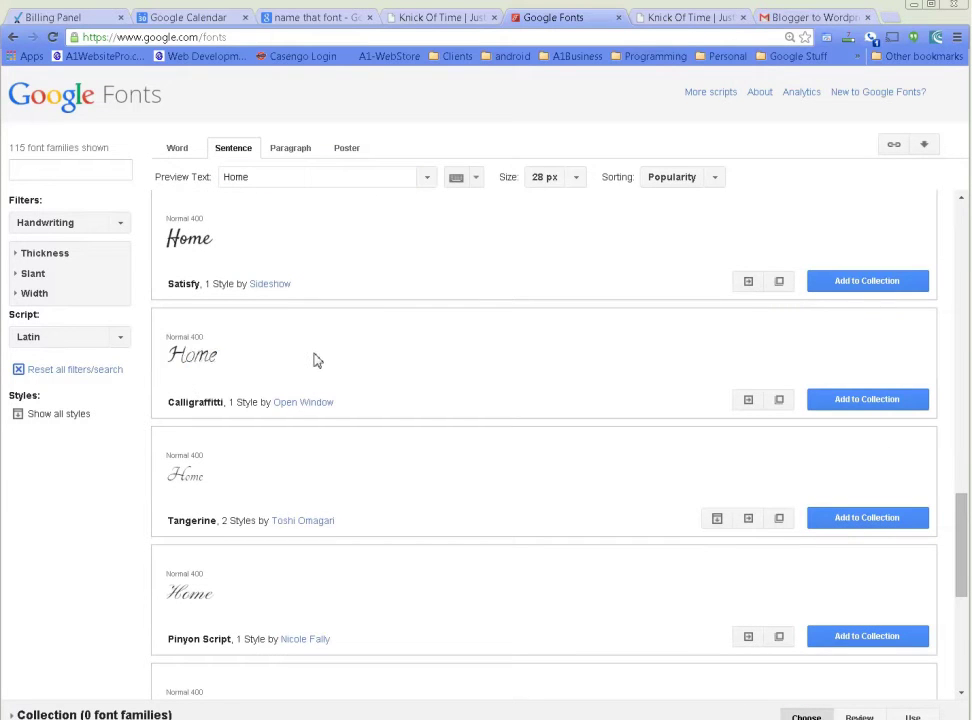
scroll(313, 360, "down", 1)
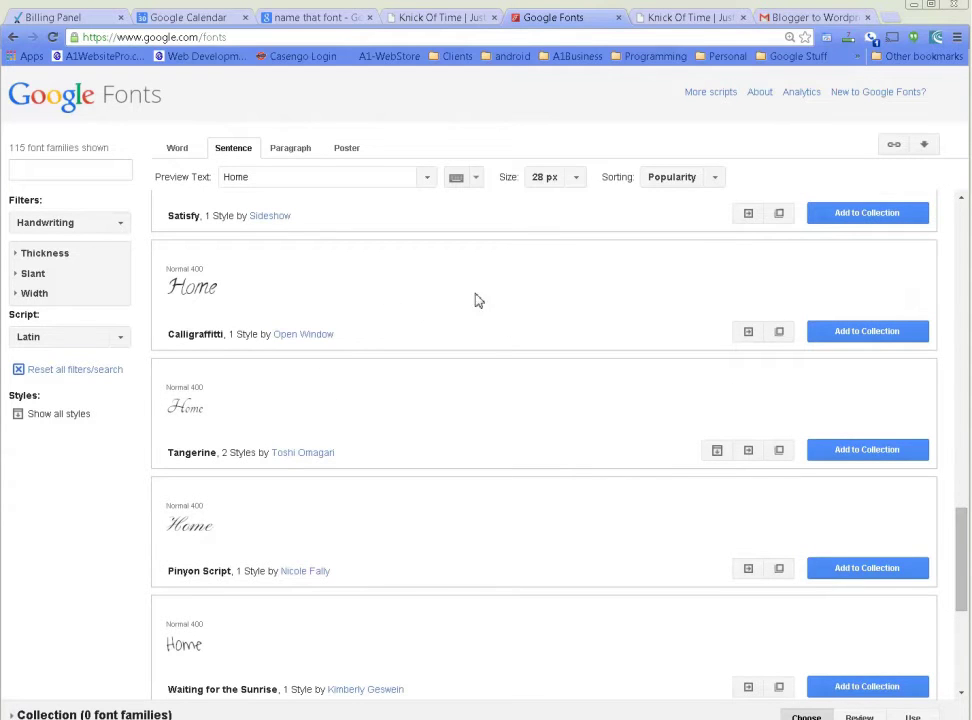
Step: Go to the Knick of Time dashboard and open Appearance > Edit CSS
left_click(712, 20)
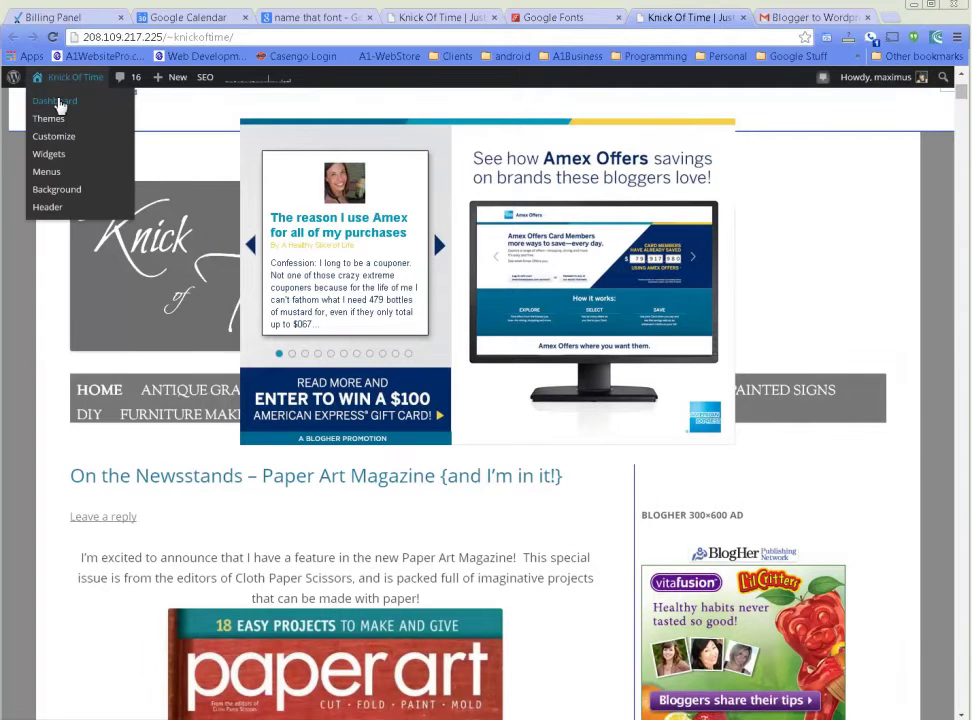
left_click(58, 102)
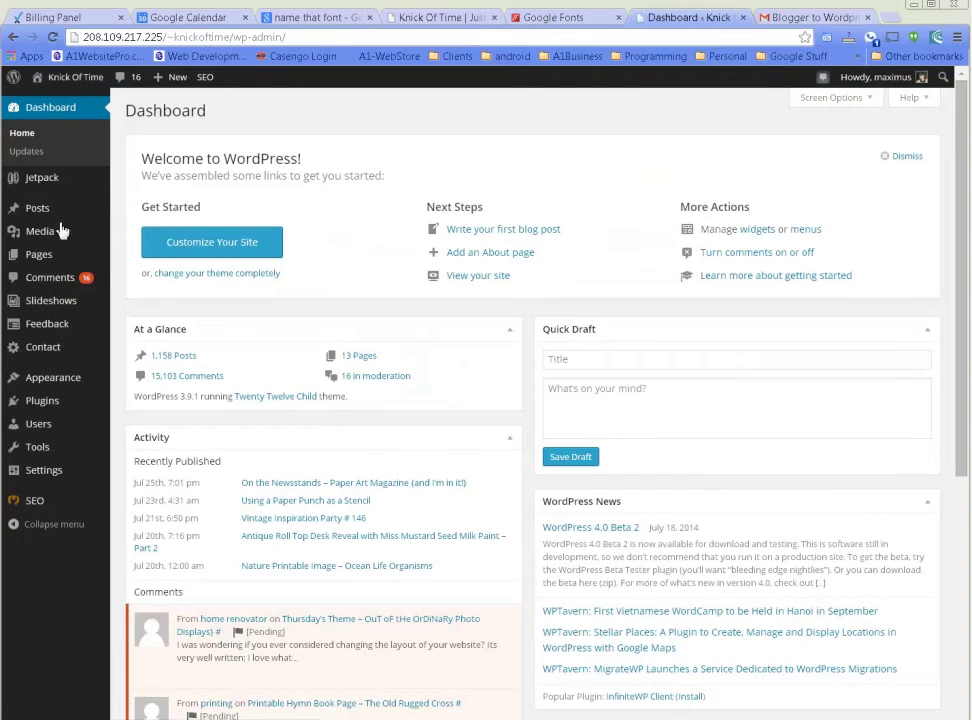
mouse_move(52, 377)
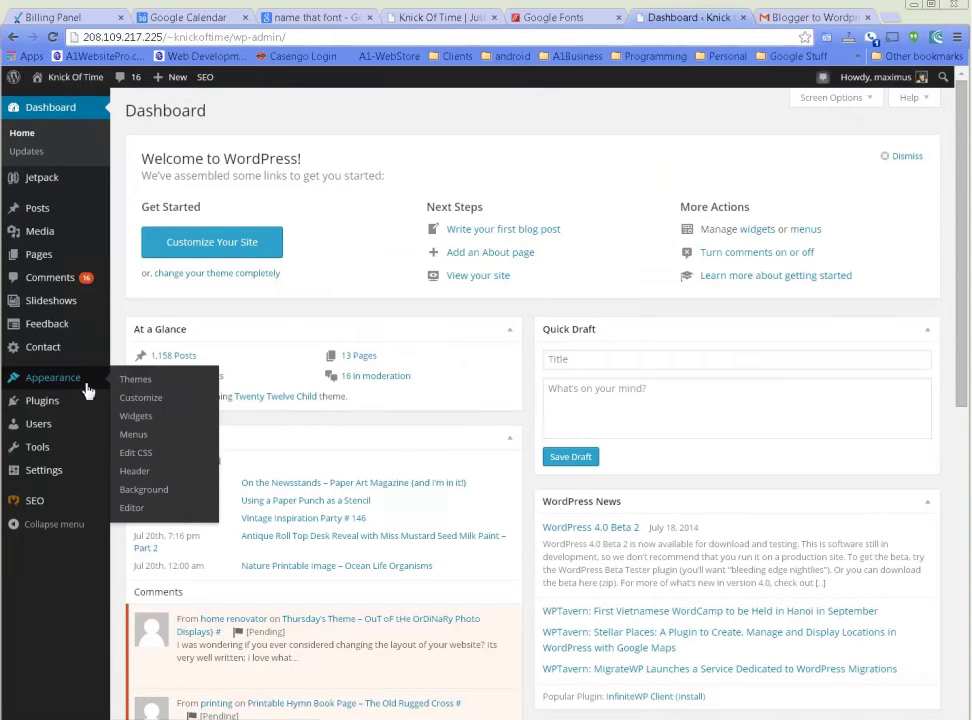
left_click(139, 455)
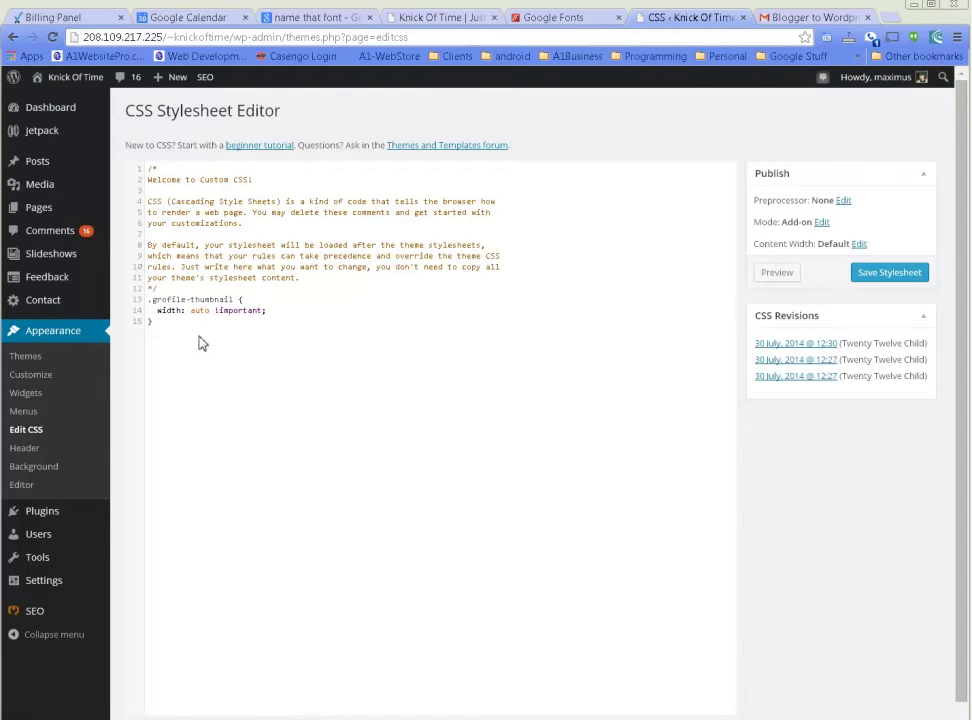
Step: Search the Add New Plugins page for 'cus' custom CSS plugins
mouse_move(75, 525)
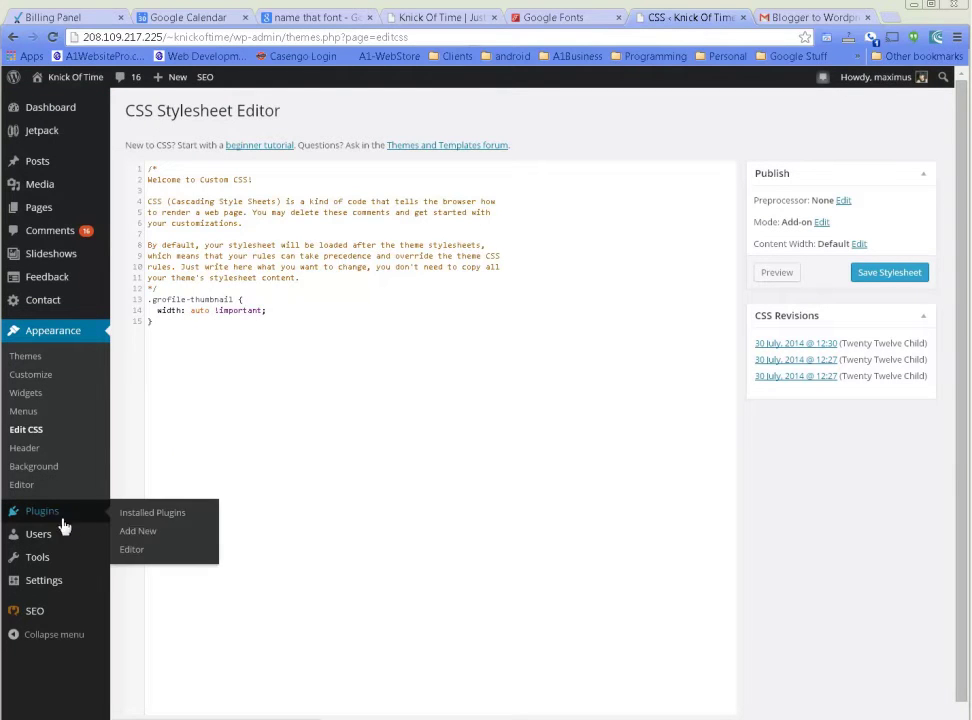
left_click(135, 531)
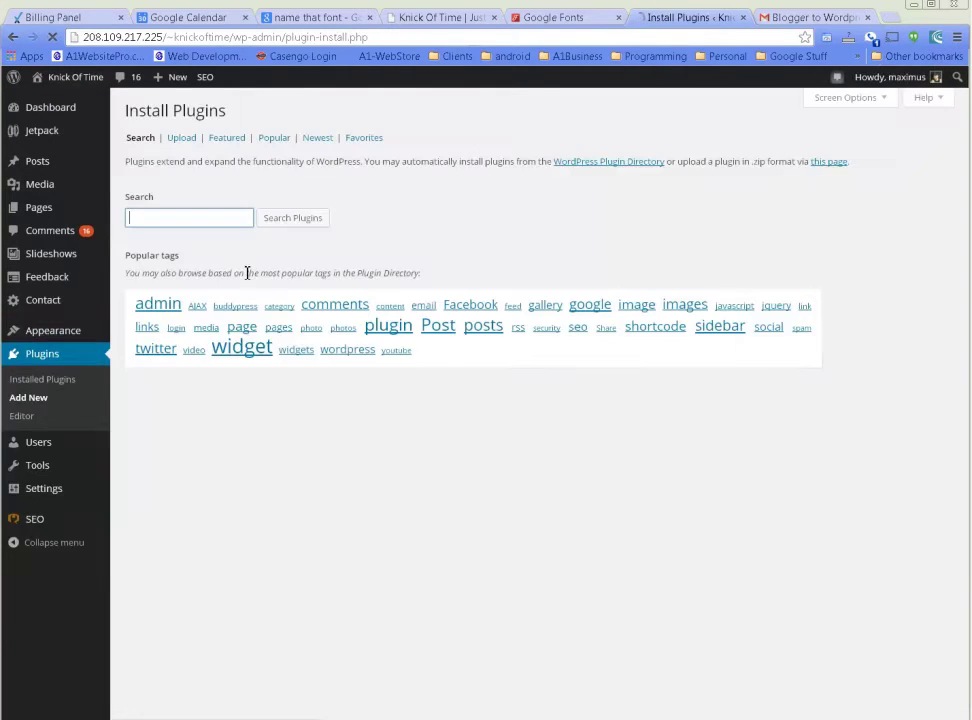
left_click(219, 222)
type("custom css")
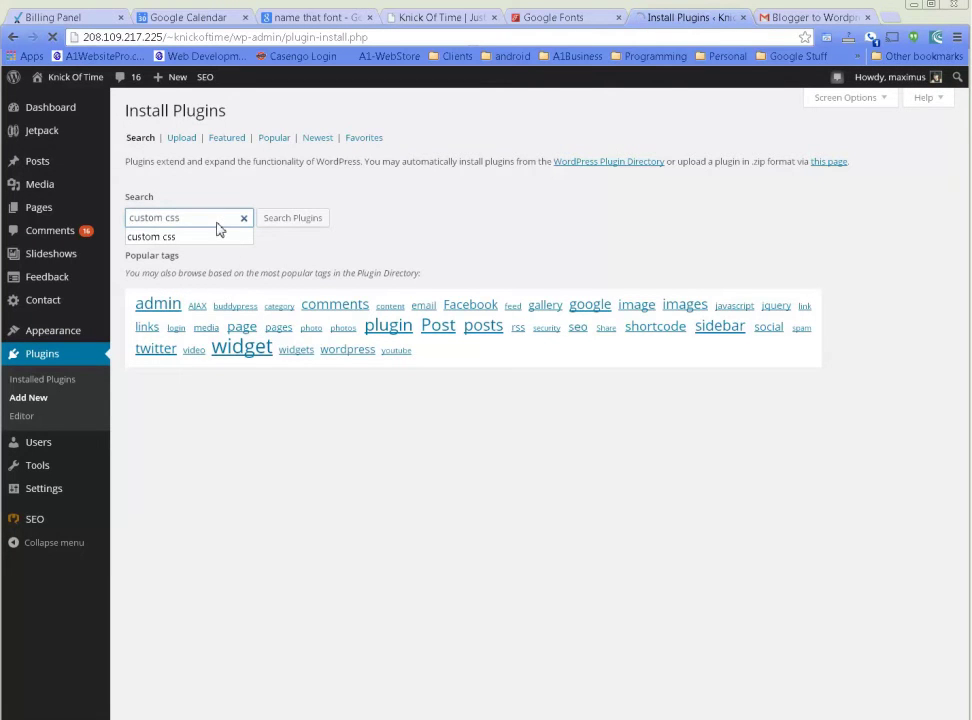
key("Return")
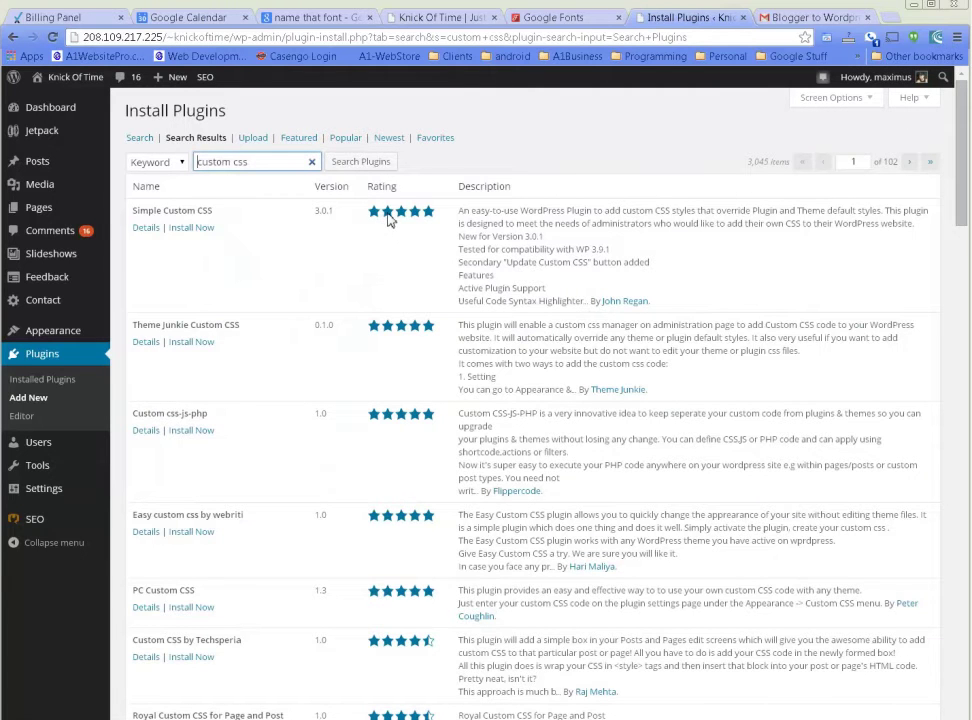
Step: Return to the Edit CSS stylesheet editor from the Appearance menu
mouse_move(389, 222)
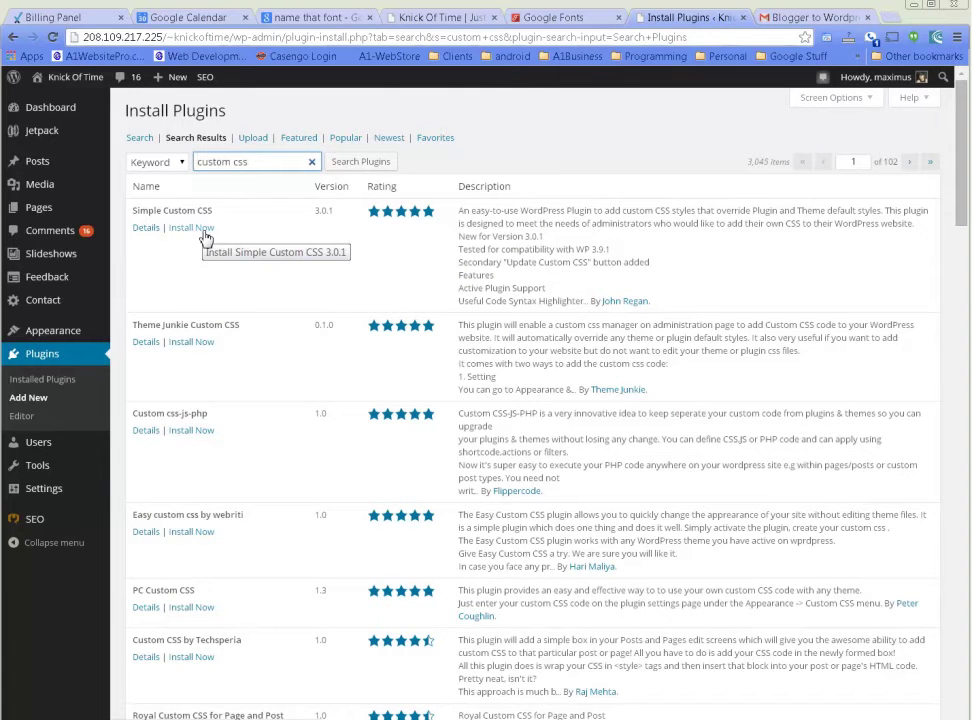
mouse_move(75, 331)
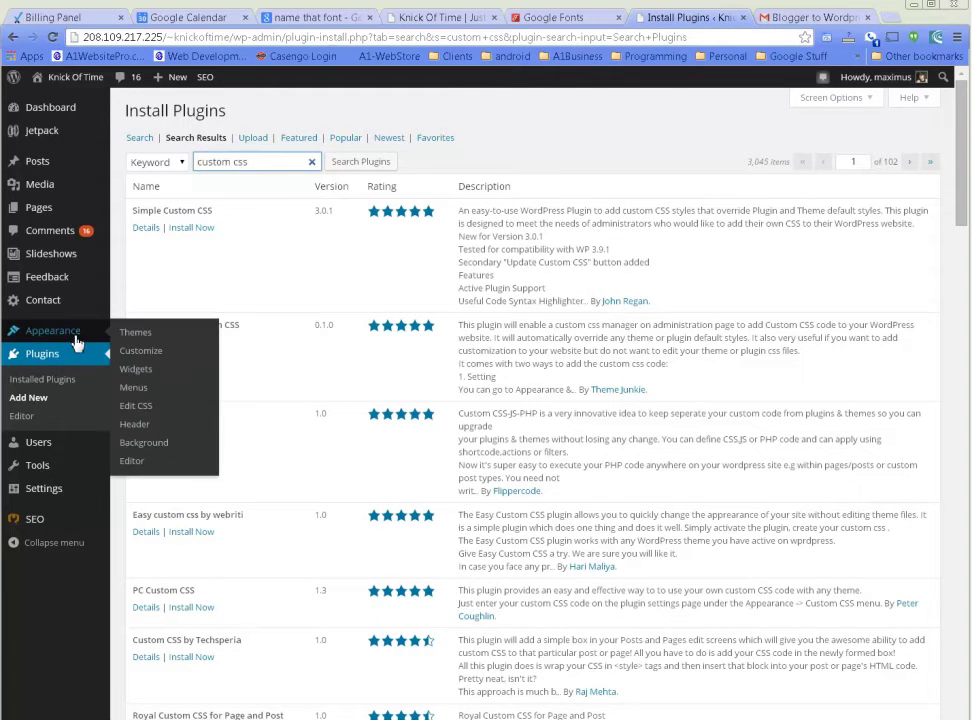
left_click(133, 408)
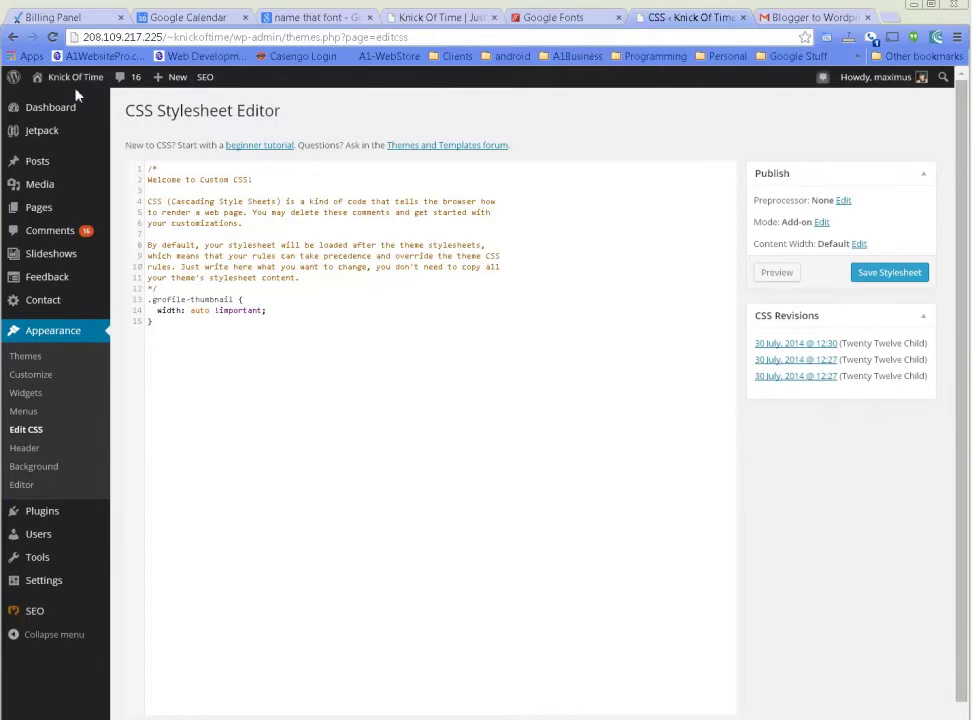
Step: Open the live site in a new tab and inspect the FURNITURE MAKEOVERS menu link
mouse_move(62, 88)
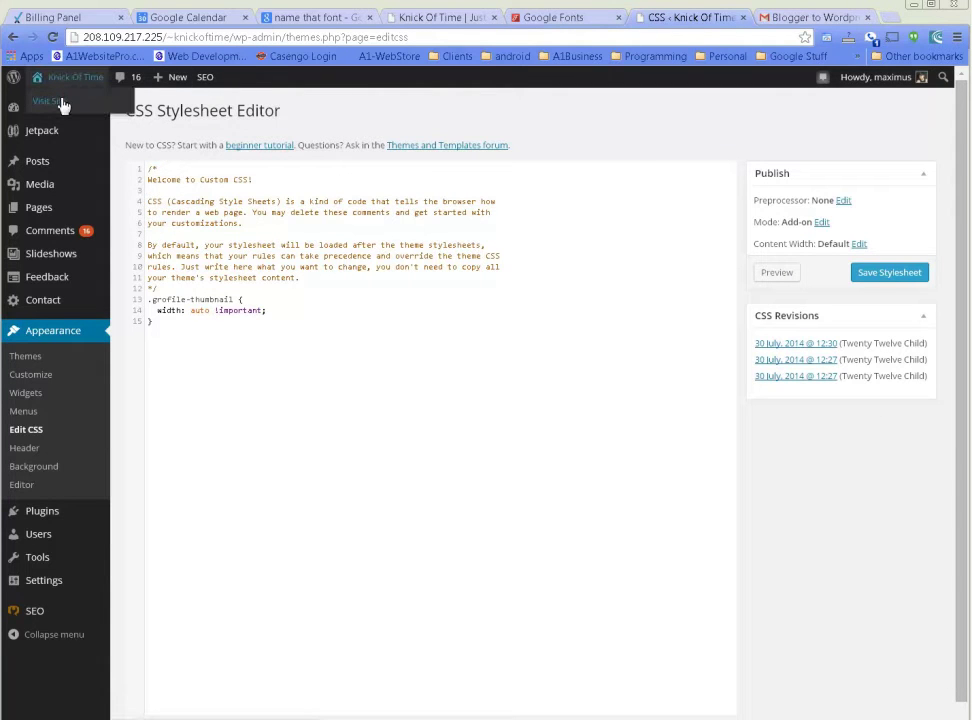
middle_click(62, 107)
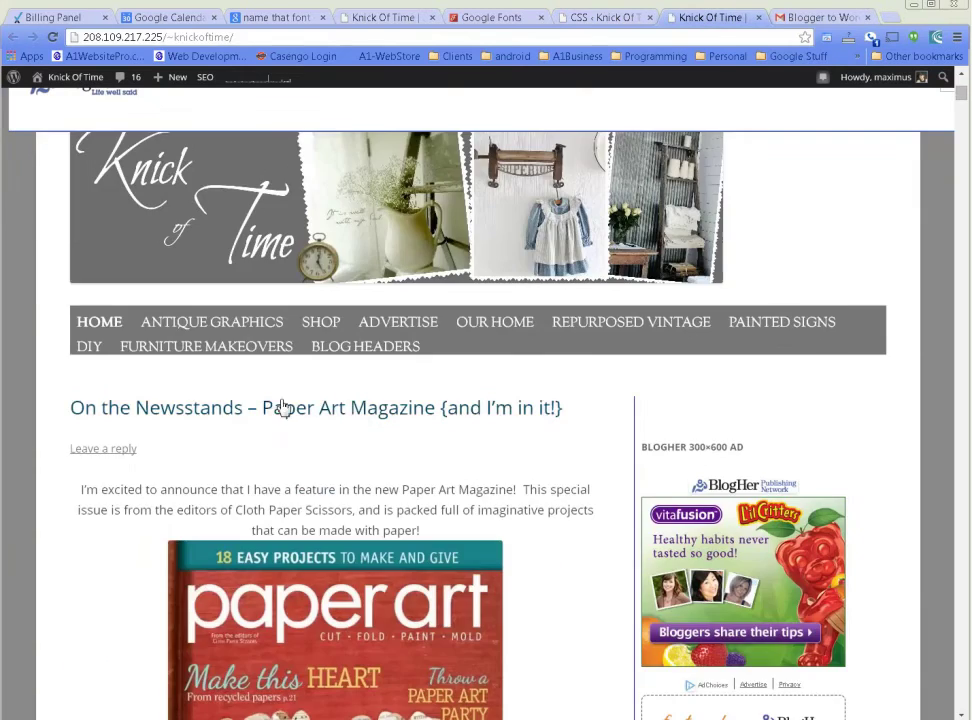
right_click(217, 350)
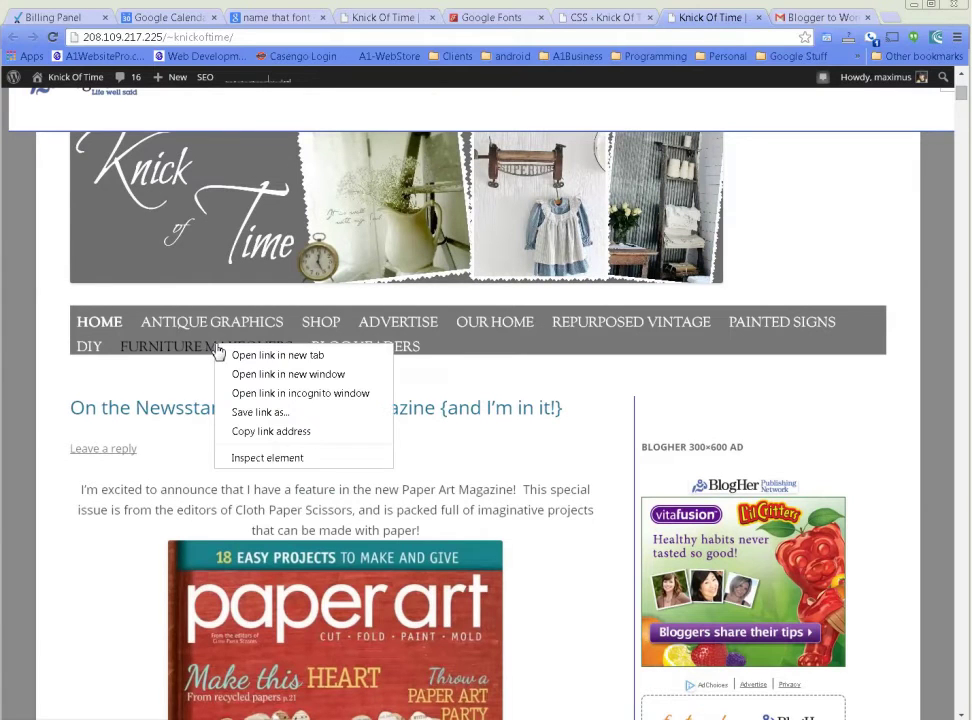
left_click(280, 460)
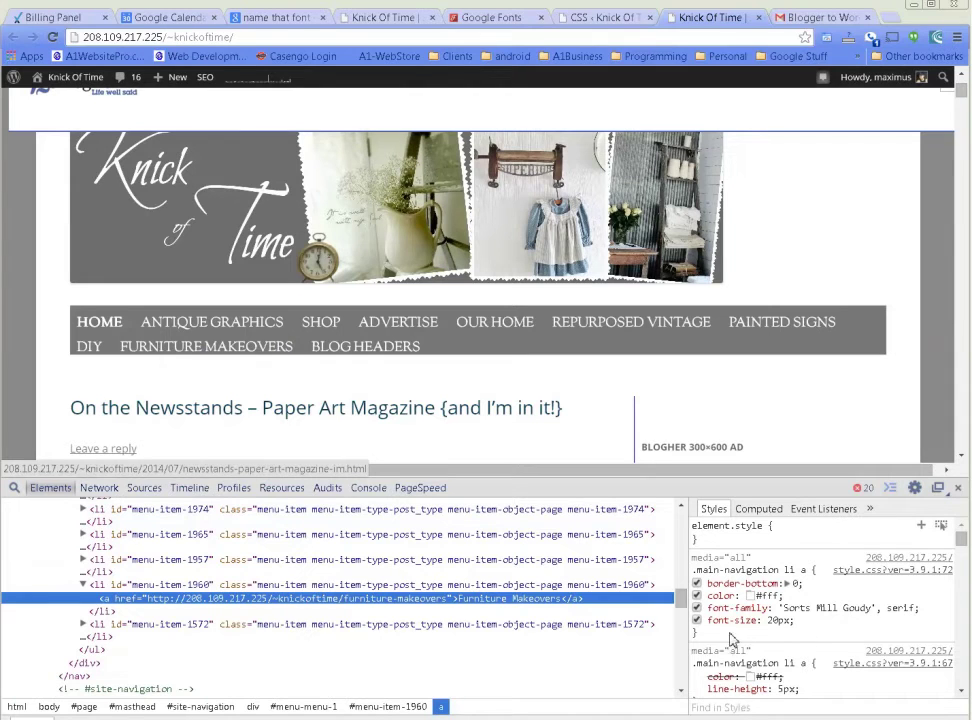
Step: Copy the .main-navigation li a rule ('Sorts Mill Goudy', 20px) from the Styles pane
left_click_drag(700, 640, 697, 575)
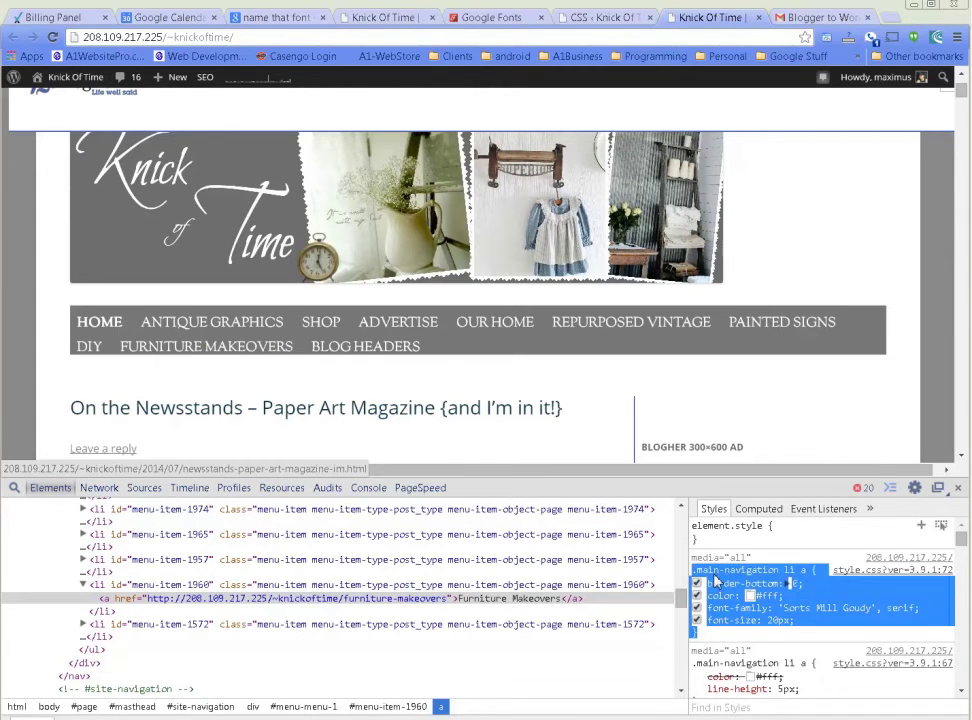
right_click(707, 577)
left_click(738, 588)
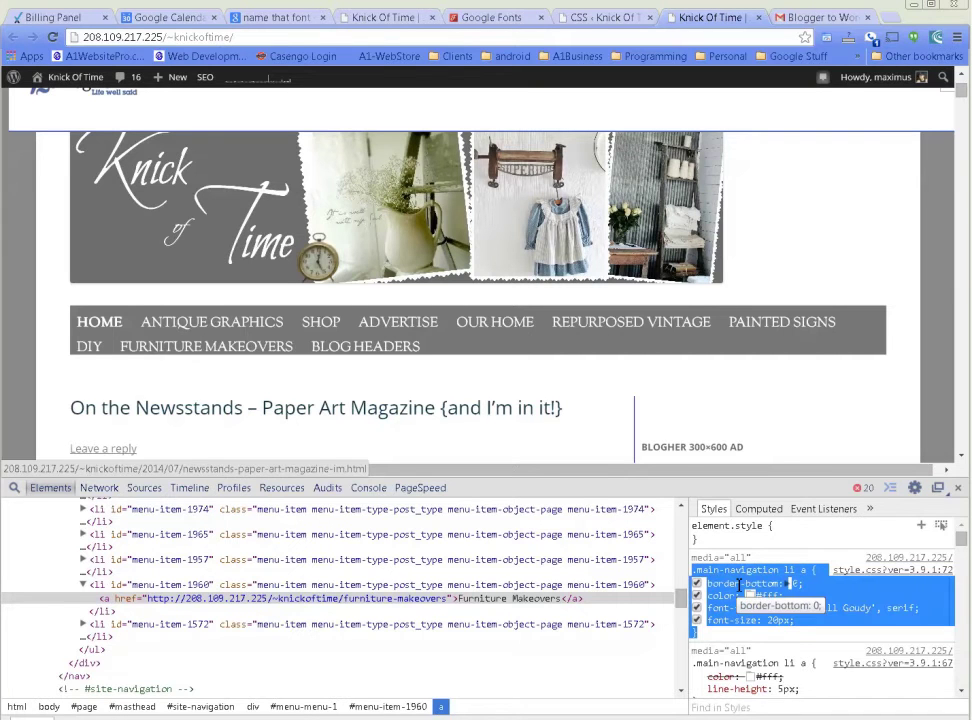
Step: Paste the copied .main-navigation li a rule below the existing custom CSS
left_click(586, 19)
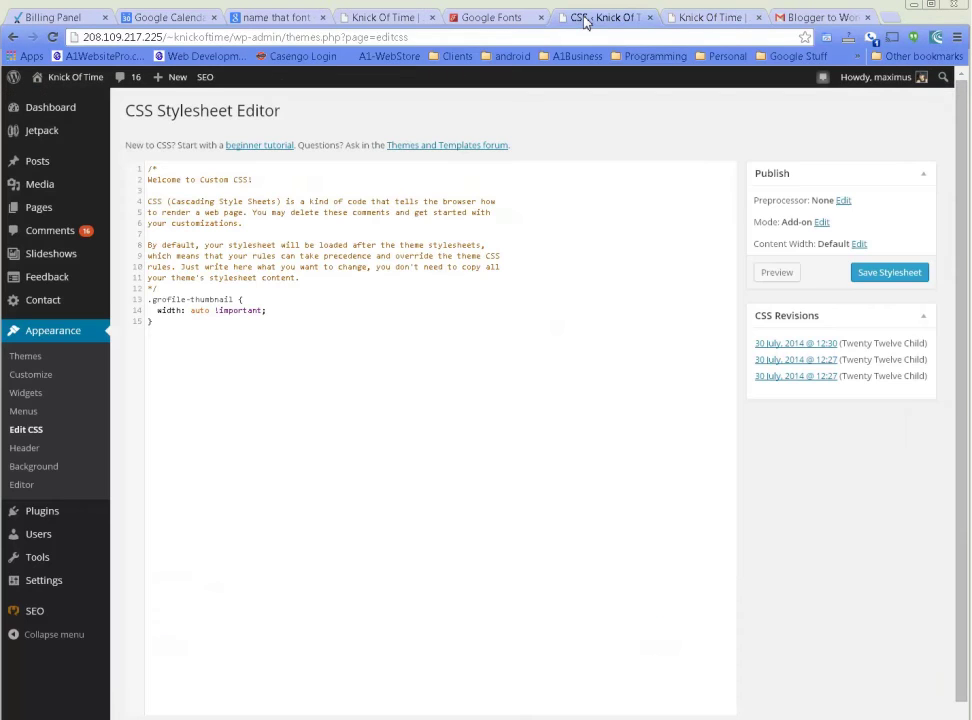
left_click(240, 345)
key("ctrl+v")
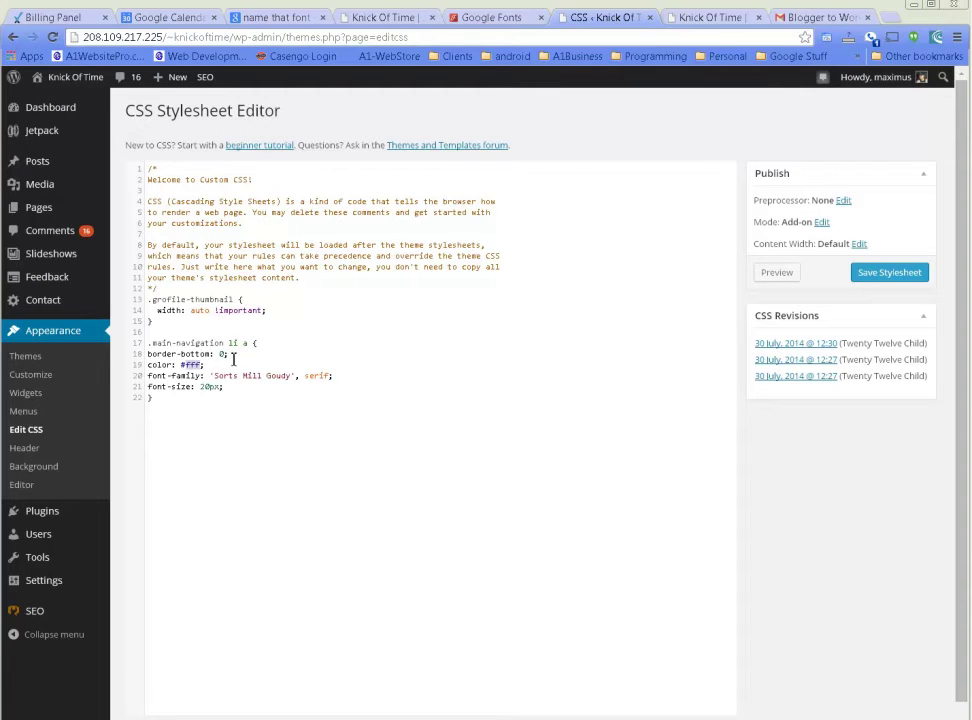
Step: Open Tangerine's Quick Use page, zoom in and scroll to the embed code
left_click(490, 17)
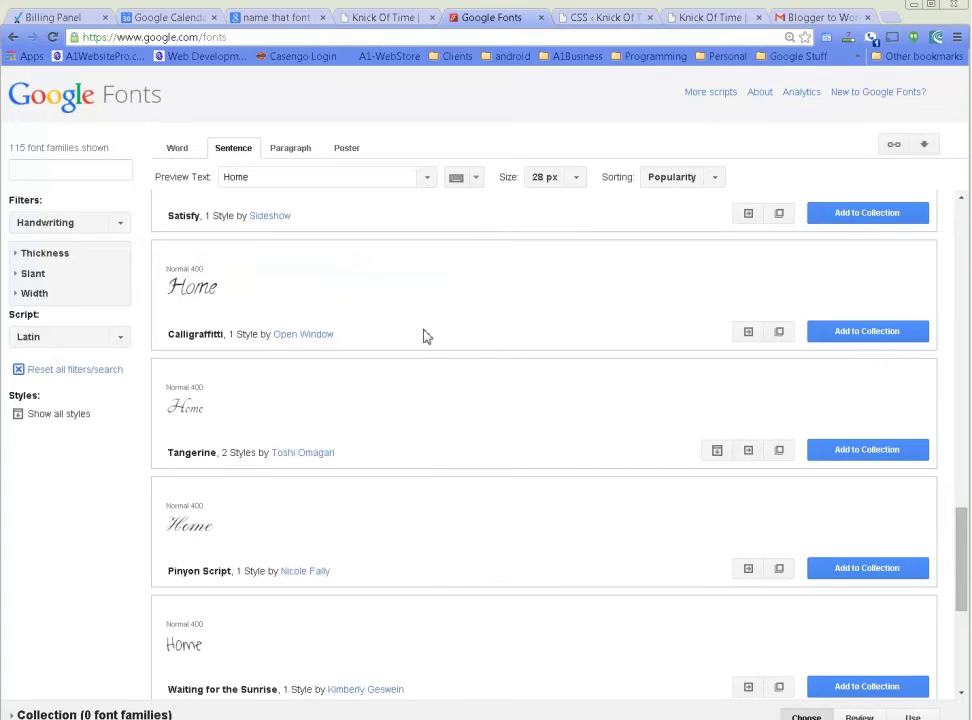
left_click(748, 451)
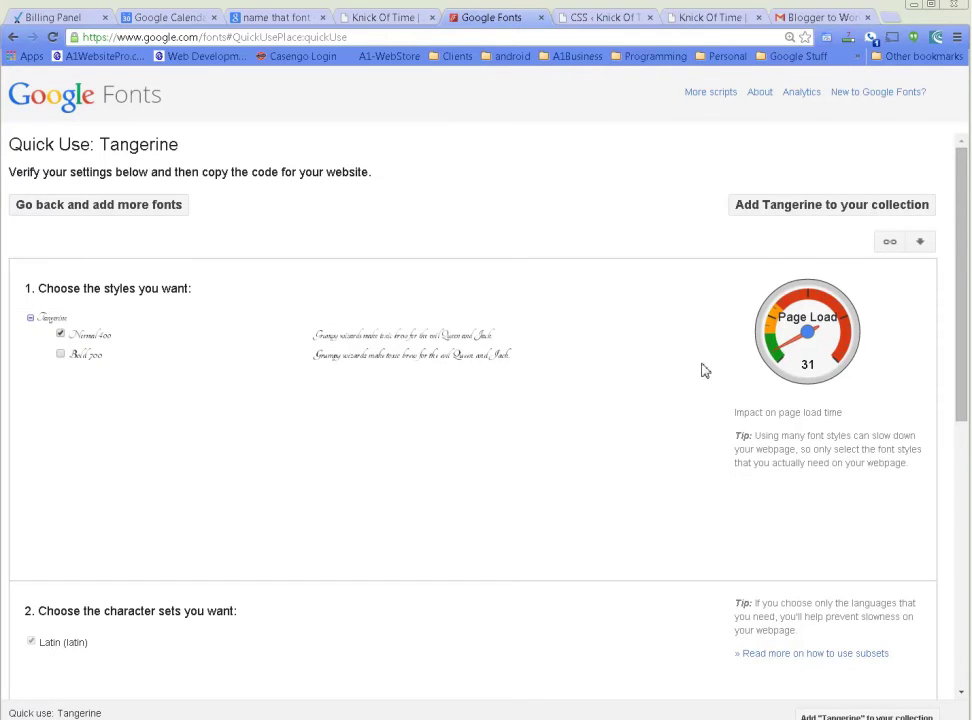
key("ctrl+plus")
key("ctrl+plus")
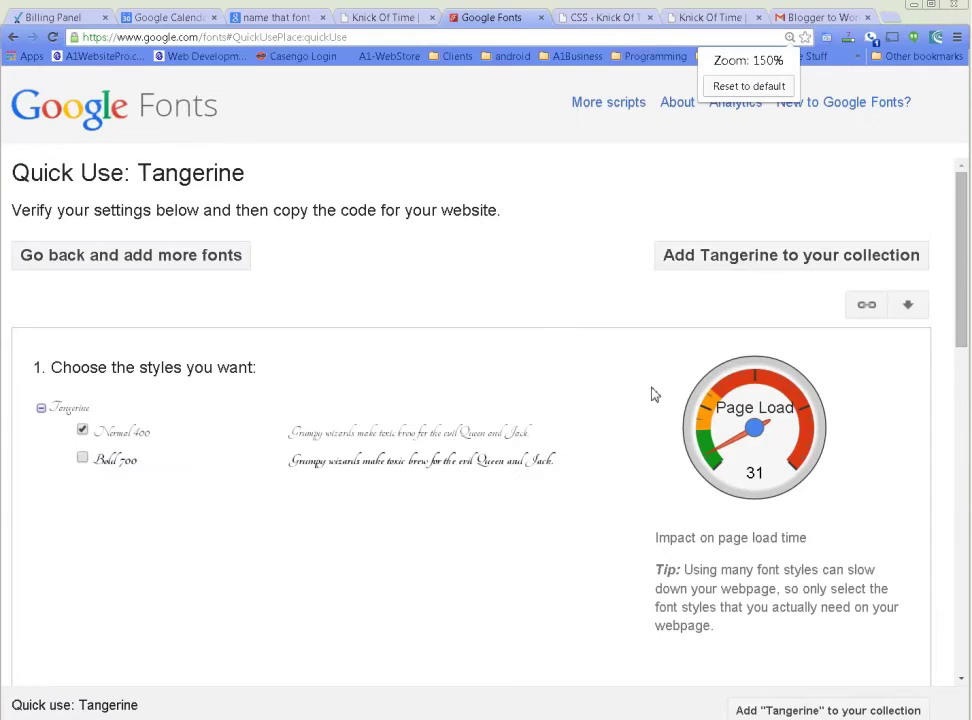
scroll(645, 410, "down", 3)
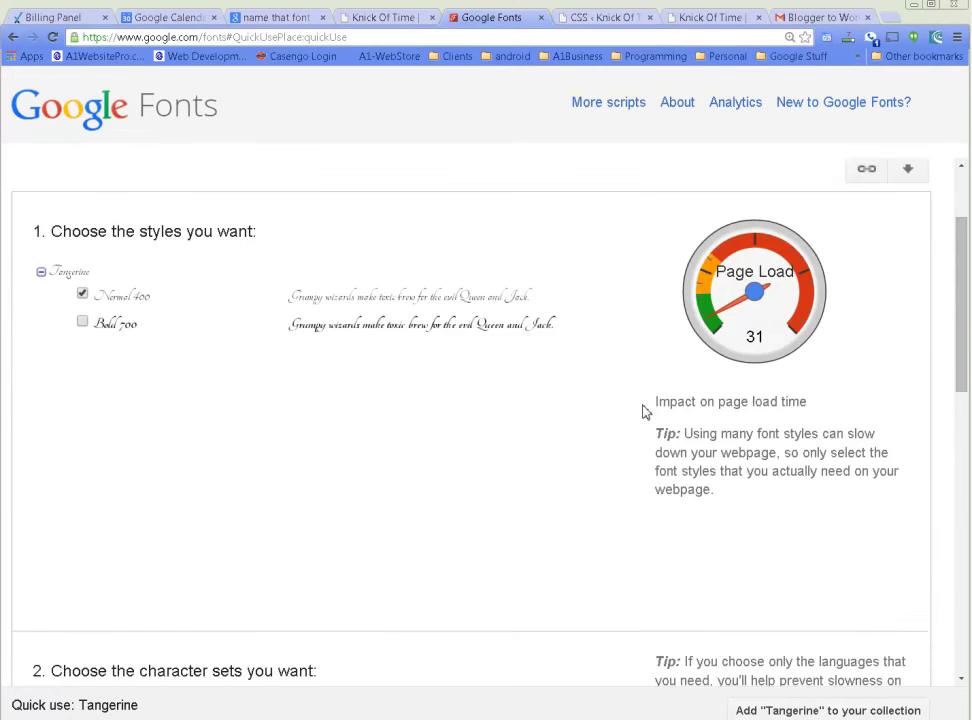
scroll(645, 410, "down", 3)
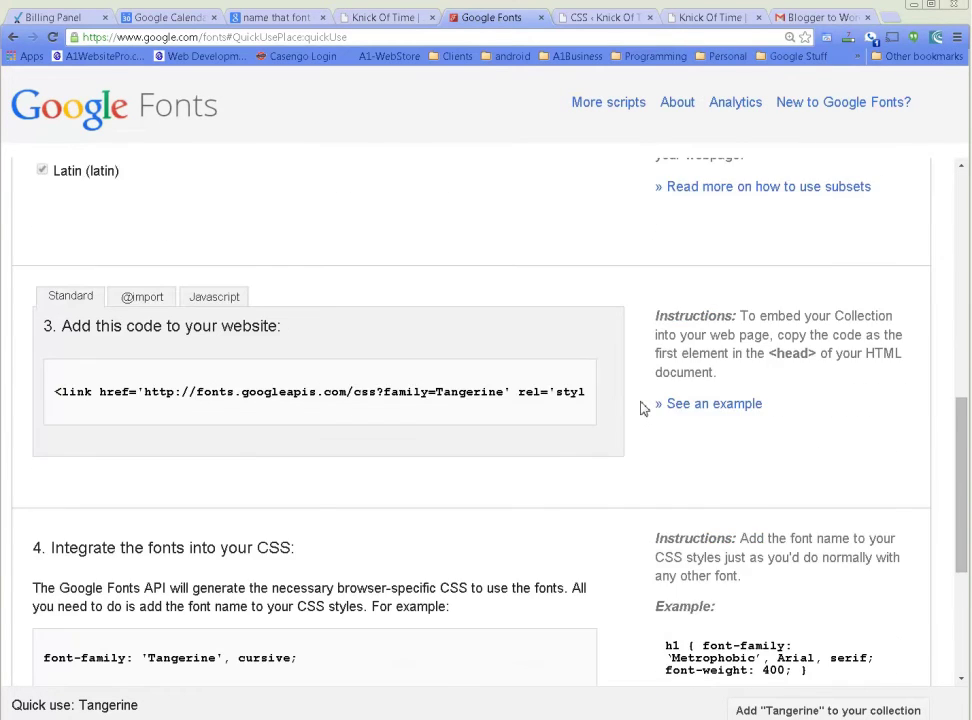
scroll(642, 405, "down", 2)
scroll(590, 395, "up", 1)
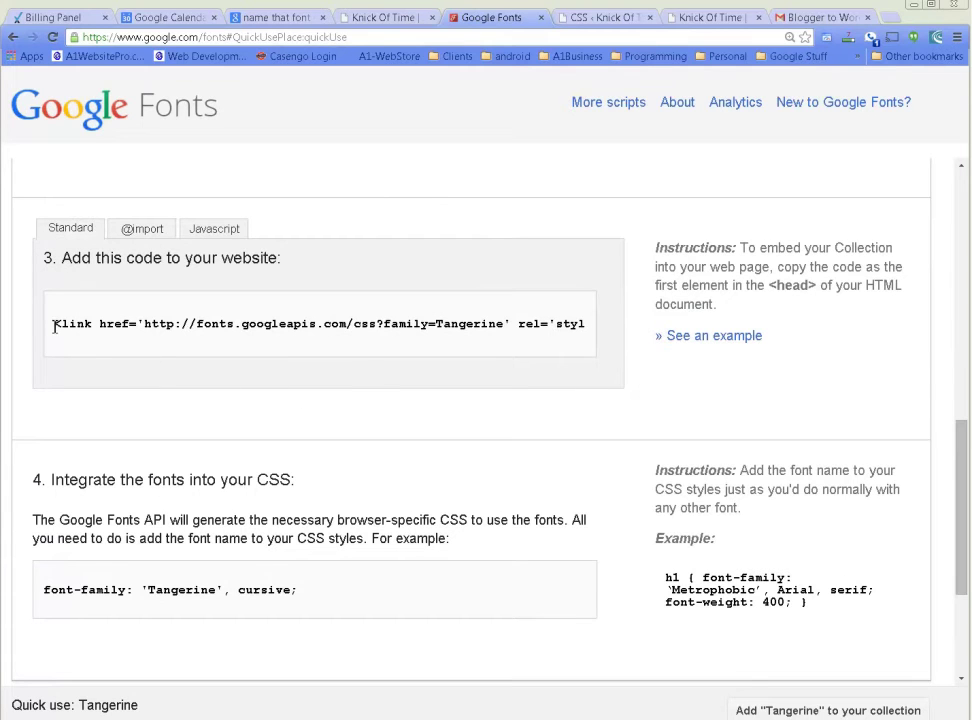
Step: Look over the Standard and JavaScript versions of the Tangerine embed code
left_click_drag(56, 325, 694, 386)
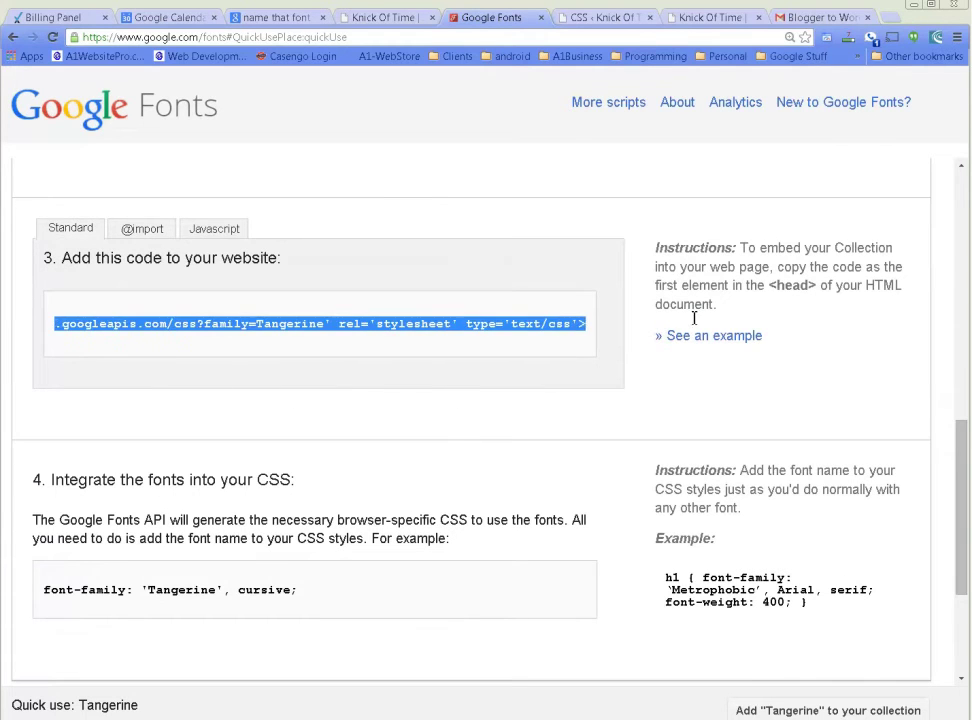
left_click(370, 394)
left_click(213, 232)
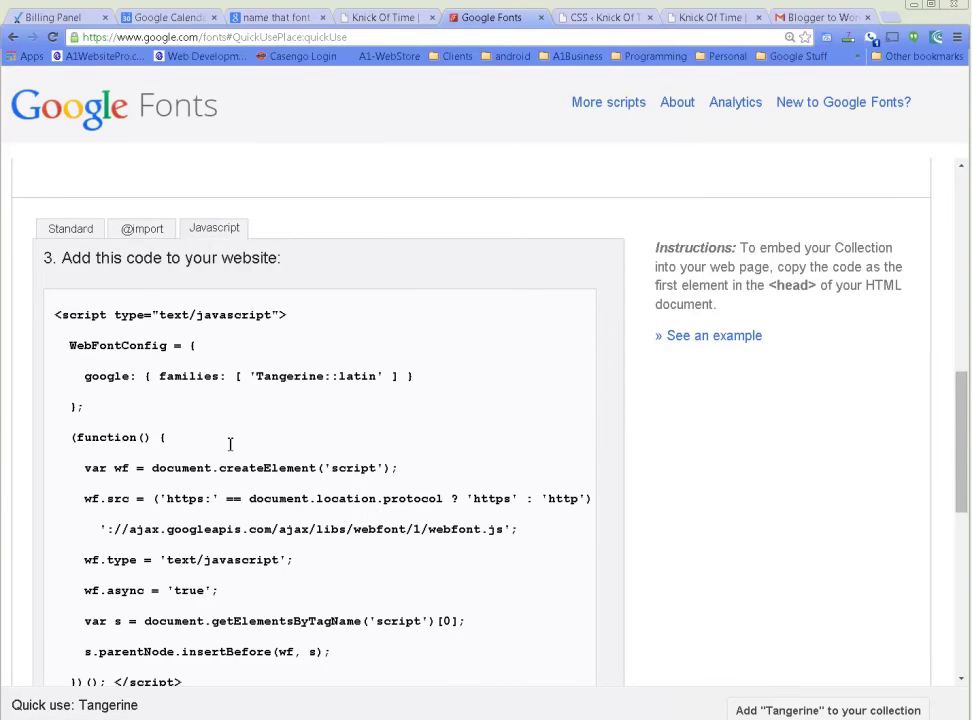
scroll(228, 431, "down", 2)
scroll(227, 437, "up", 2)
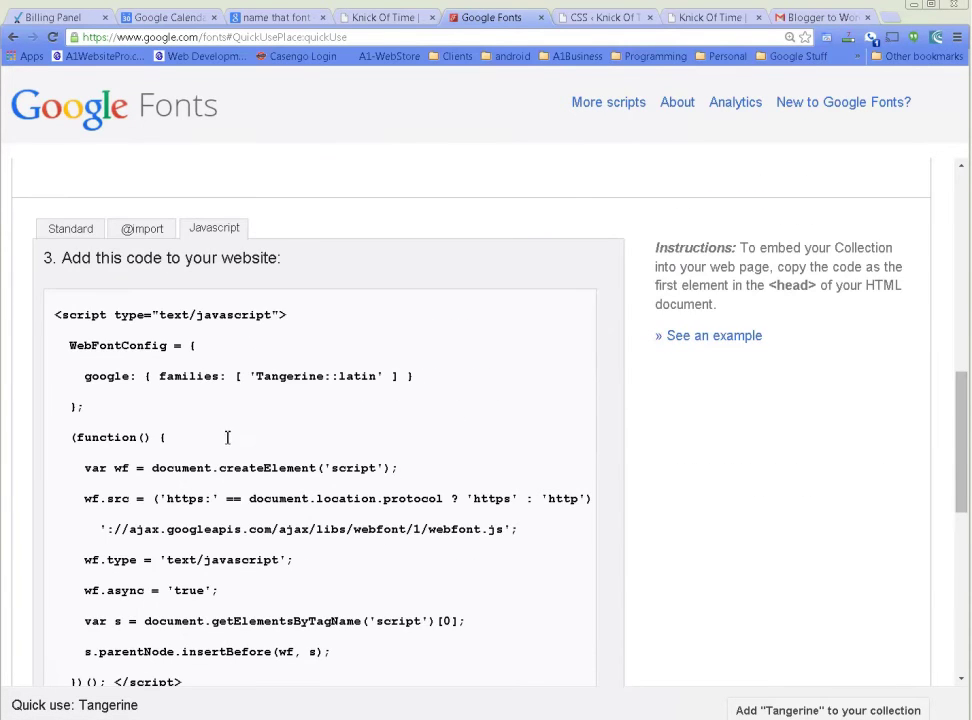
left_click(141, 232)
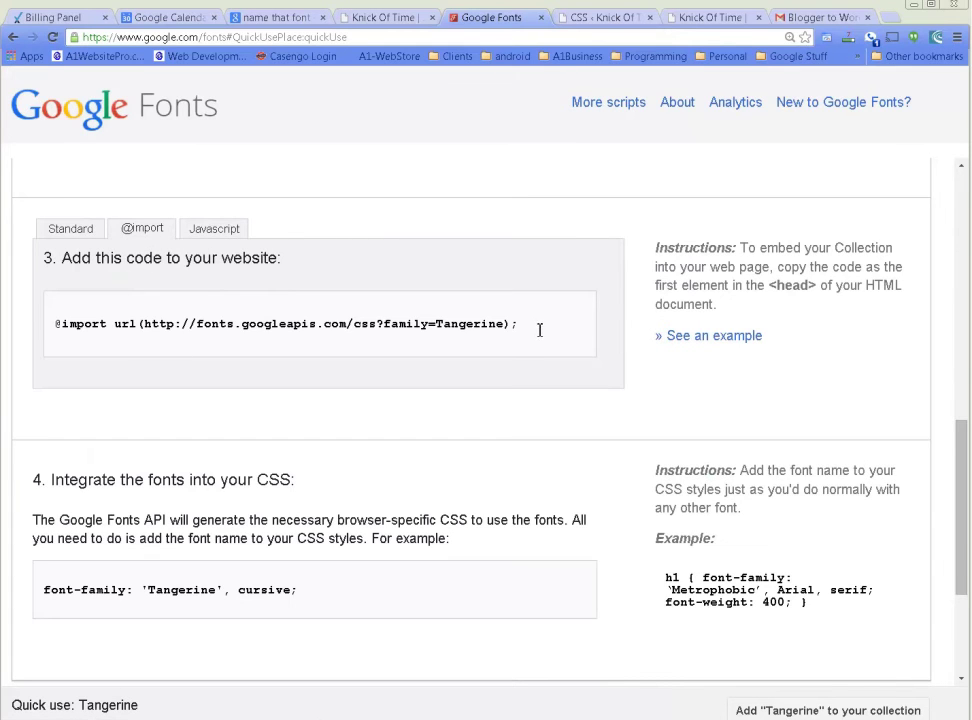
left_click_drag(492, 333, 54, 333)
right_click(82, 330)
left_click(140, 405)
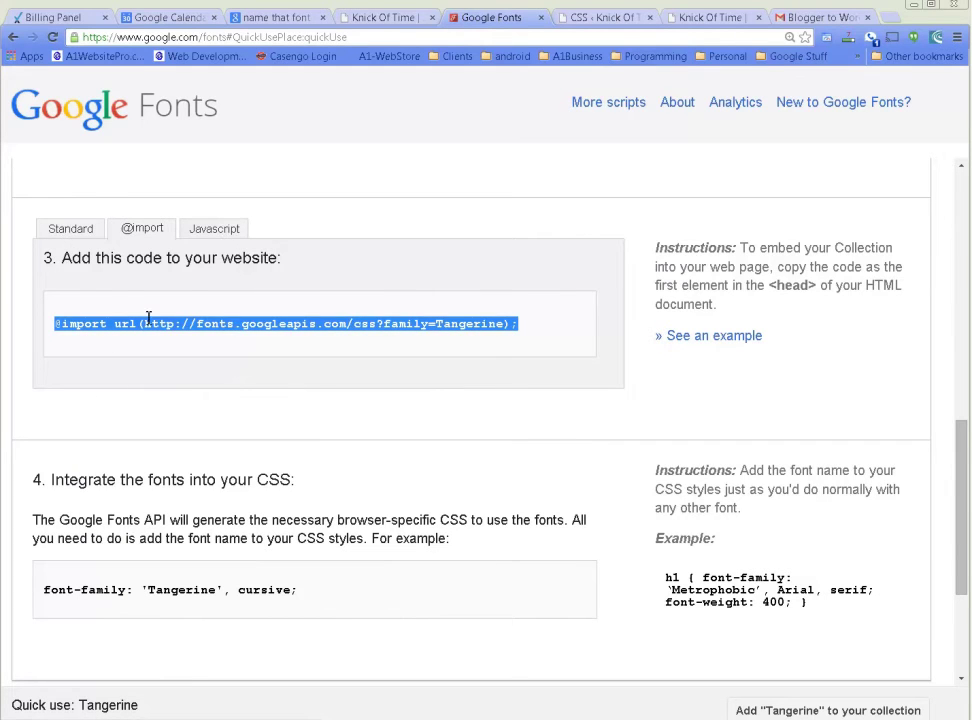
right_click(208, 323)
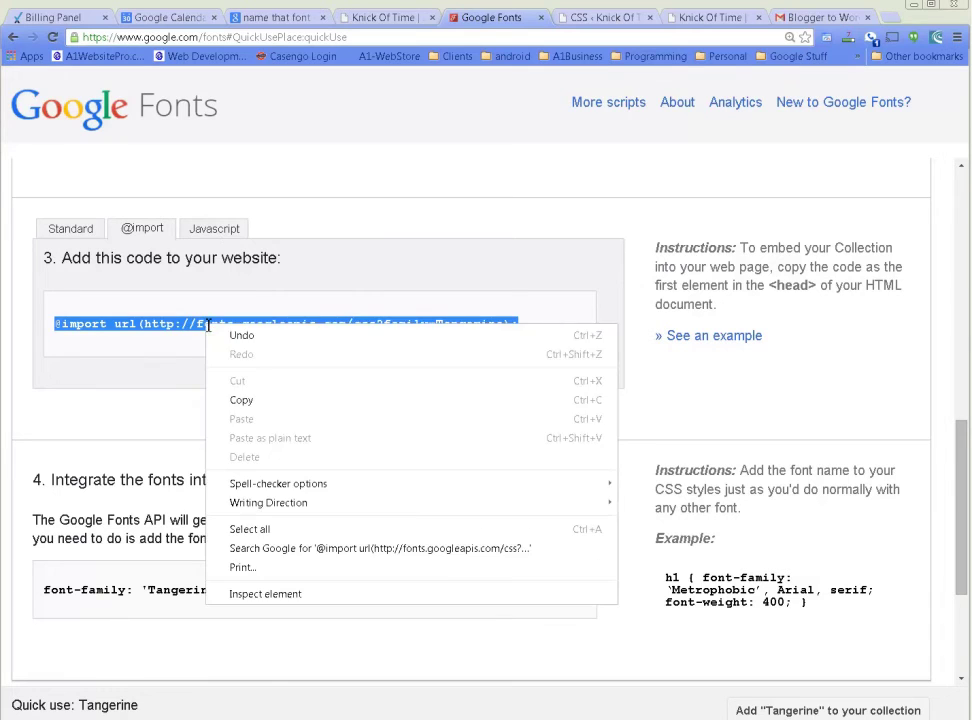
left_click(247, 400)
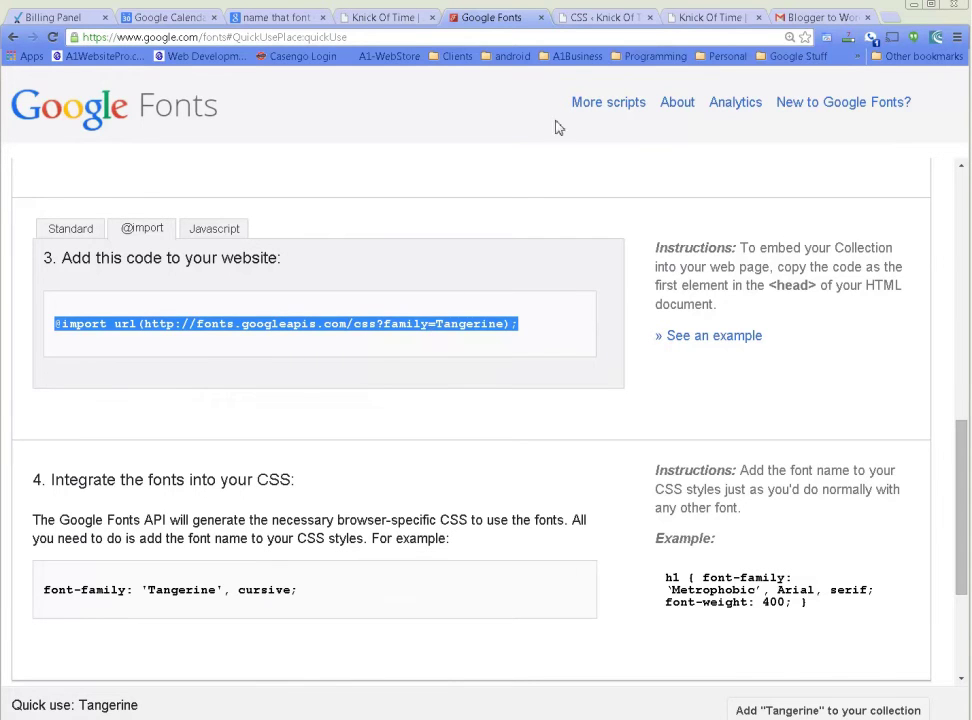
left_click(614, 17)
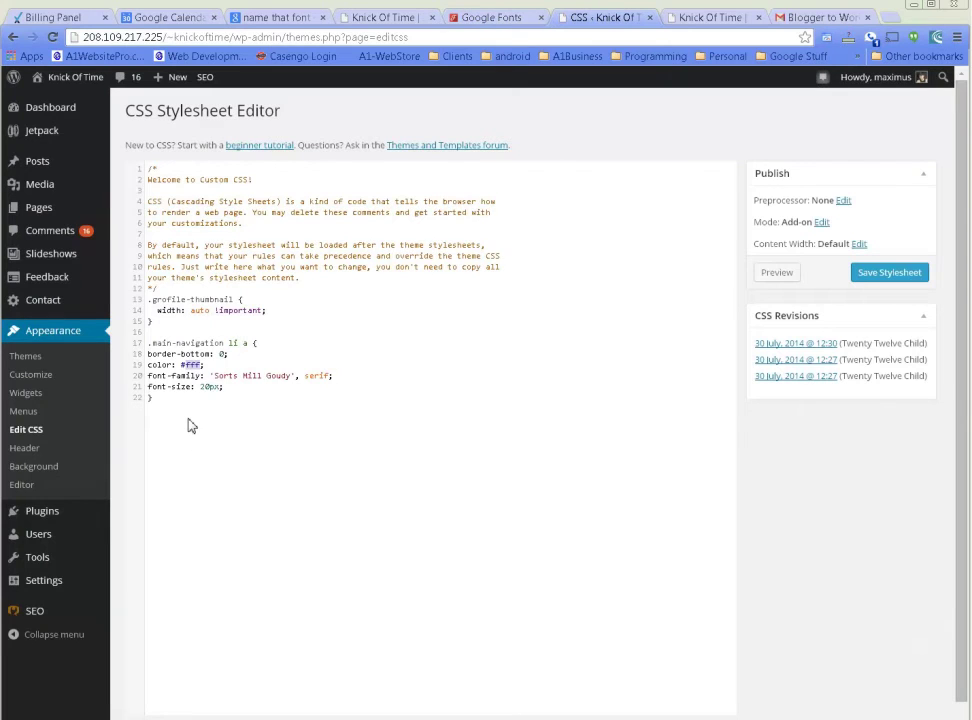
left_click(151, 168)
key("Return")
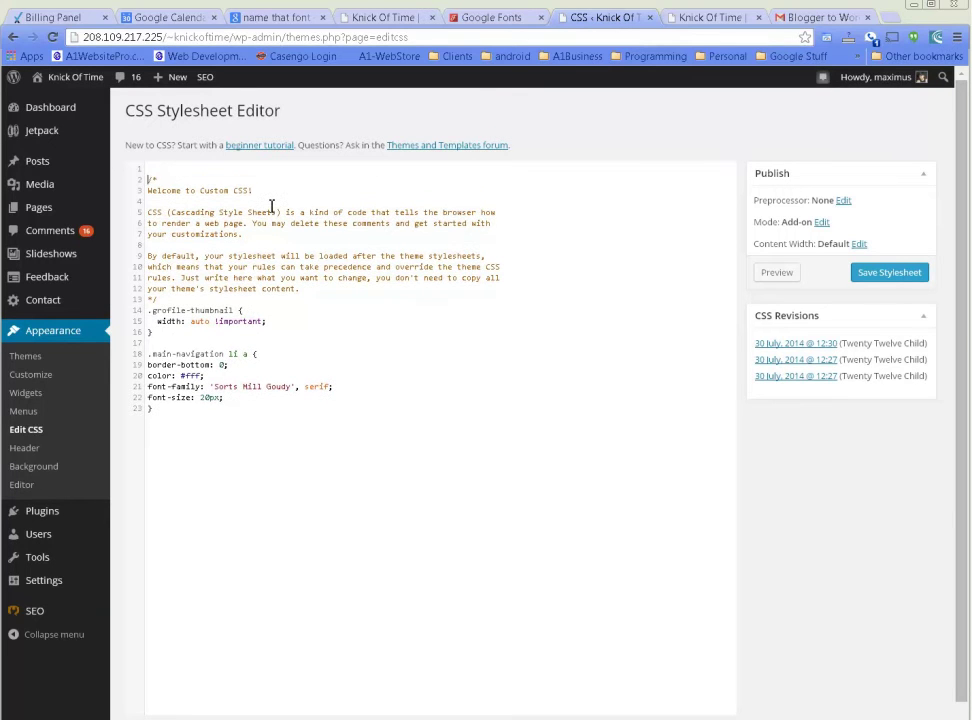
key("ctrl+v")
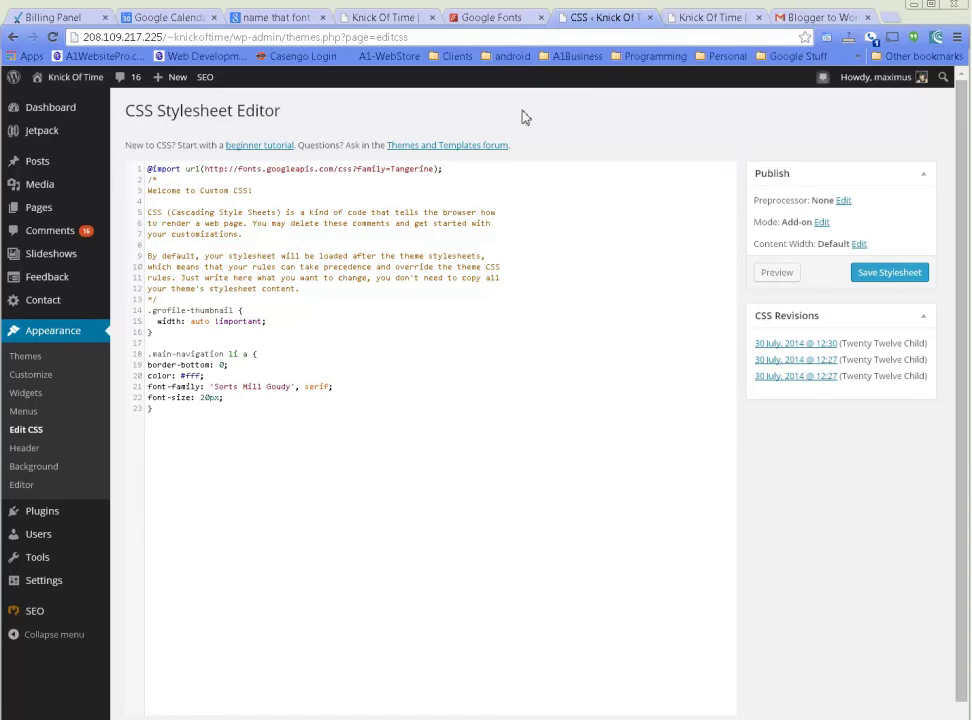
Step: Copy the example line font-family: 'Tangerine', cursive; from the Quick Use page
left_click(495, 17)
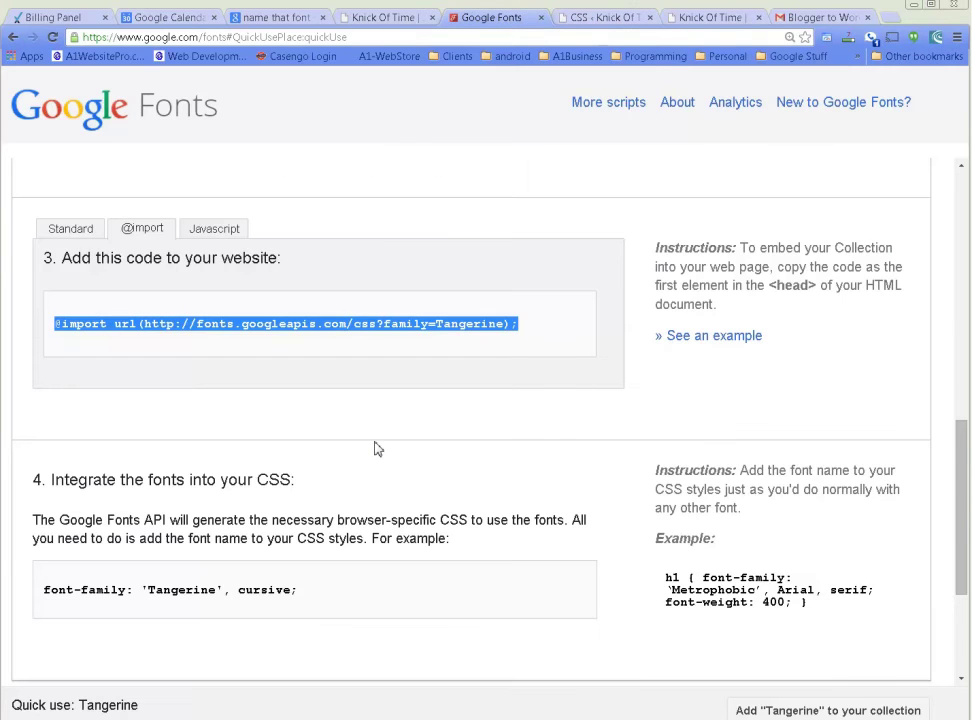
scroll(377, 449, "down", 3)
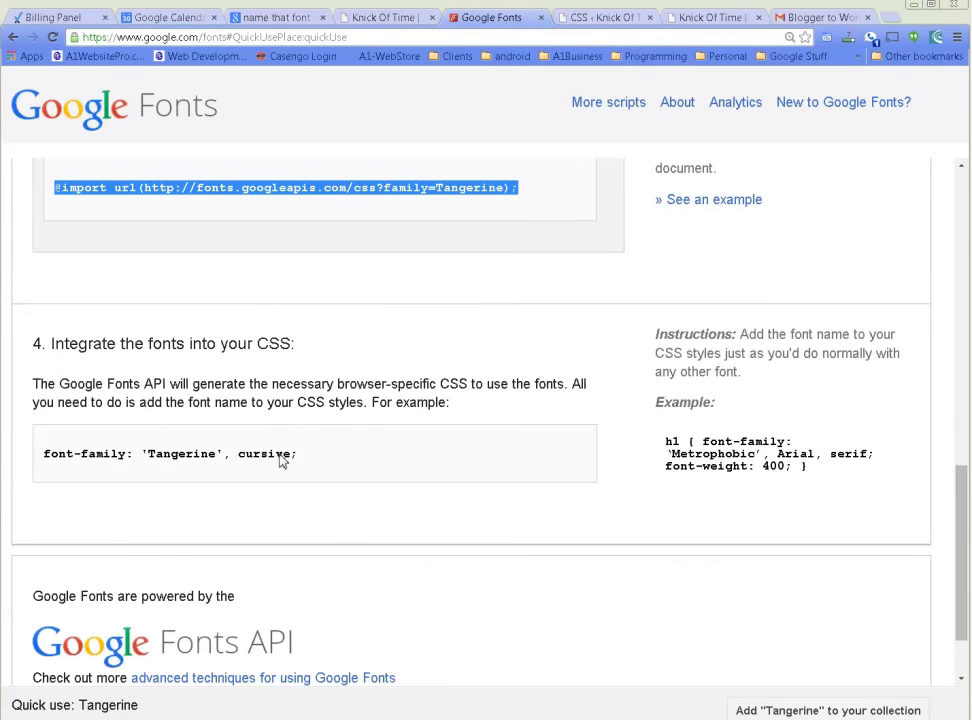
left_click_drag(300, 454, 43, 457)
right_click(47, 455)
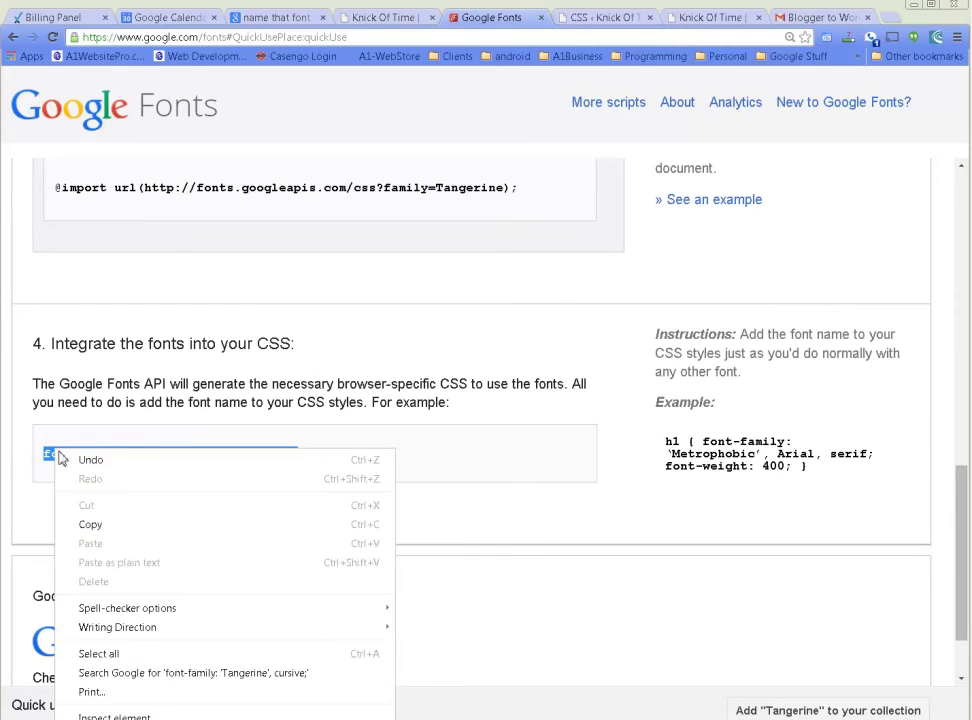
left_click(92, 524)
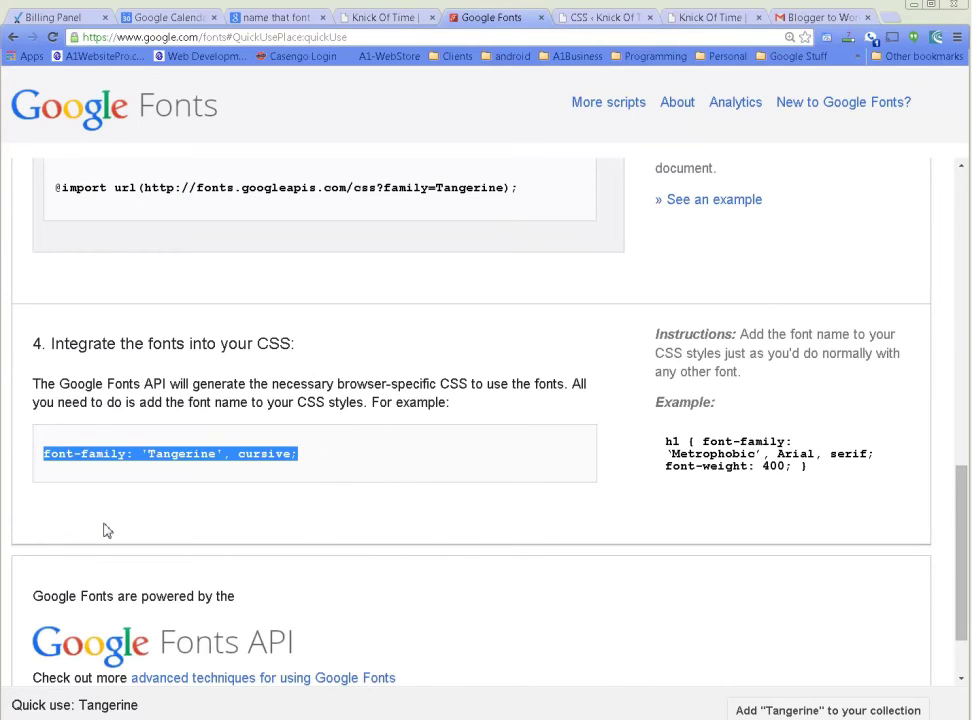
Step: Replace the Sorts Mill Goudy font with 'Tangerine', cursive at 25px and save the stylesheet
left_click(603, 20)
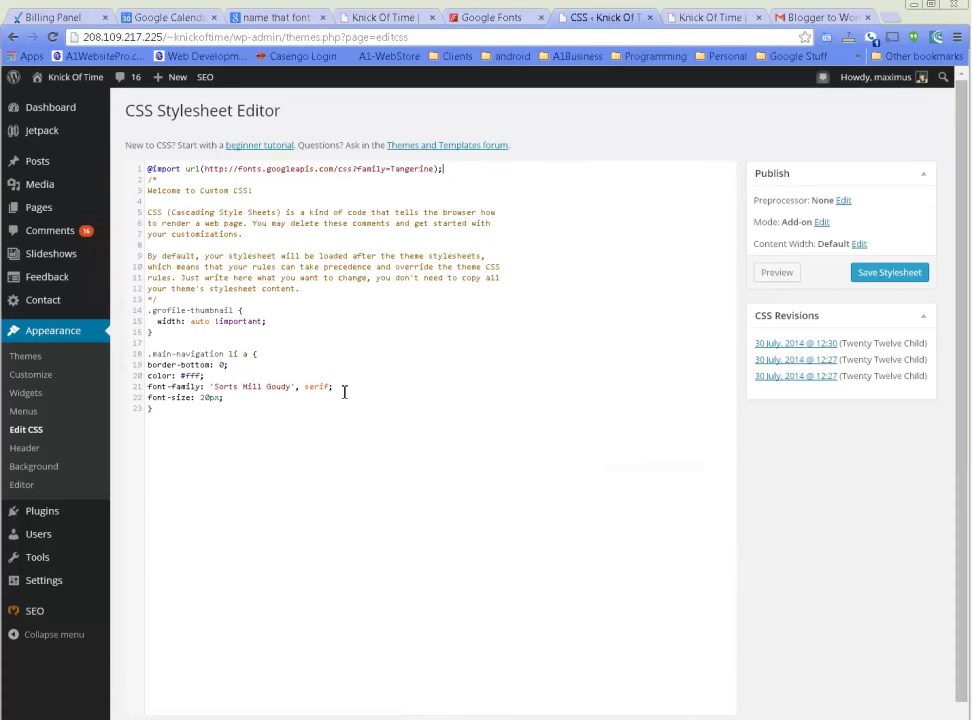
left_click_drag(342, 388, 142, 394)
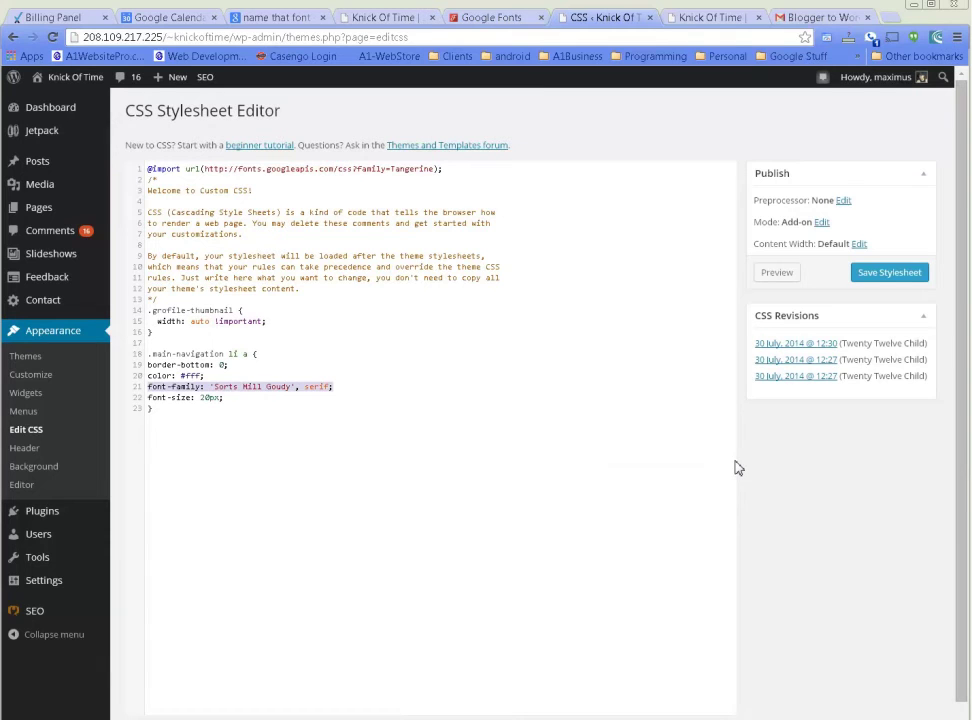
key("ctrl+v")
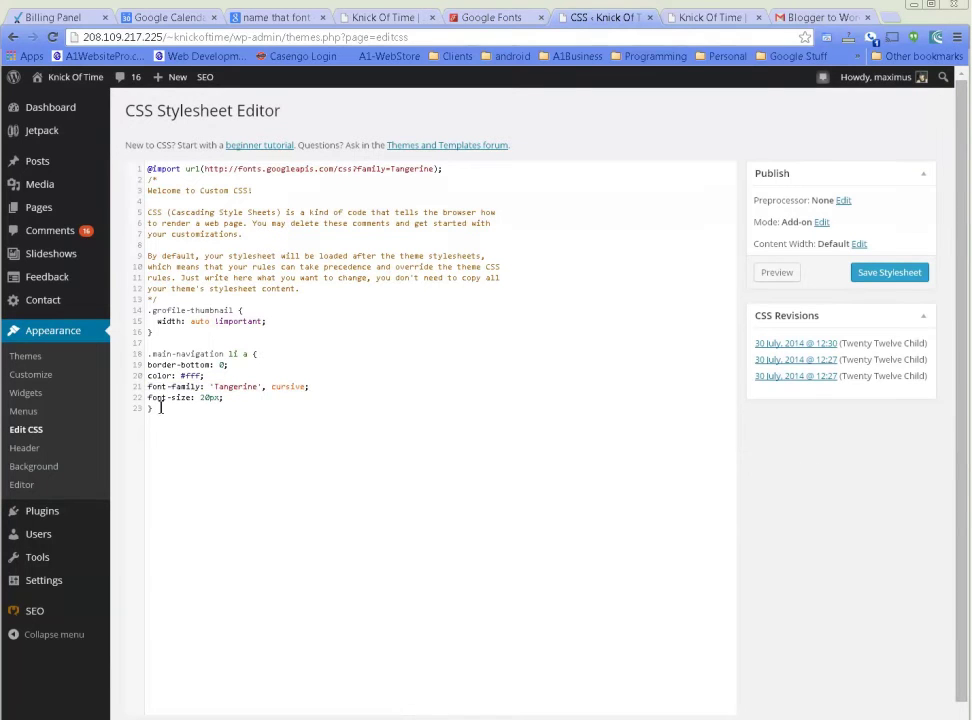
double_click(212, 398)
left_click(208, 398)
left_click(900, 278)
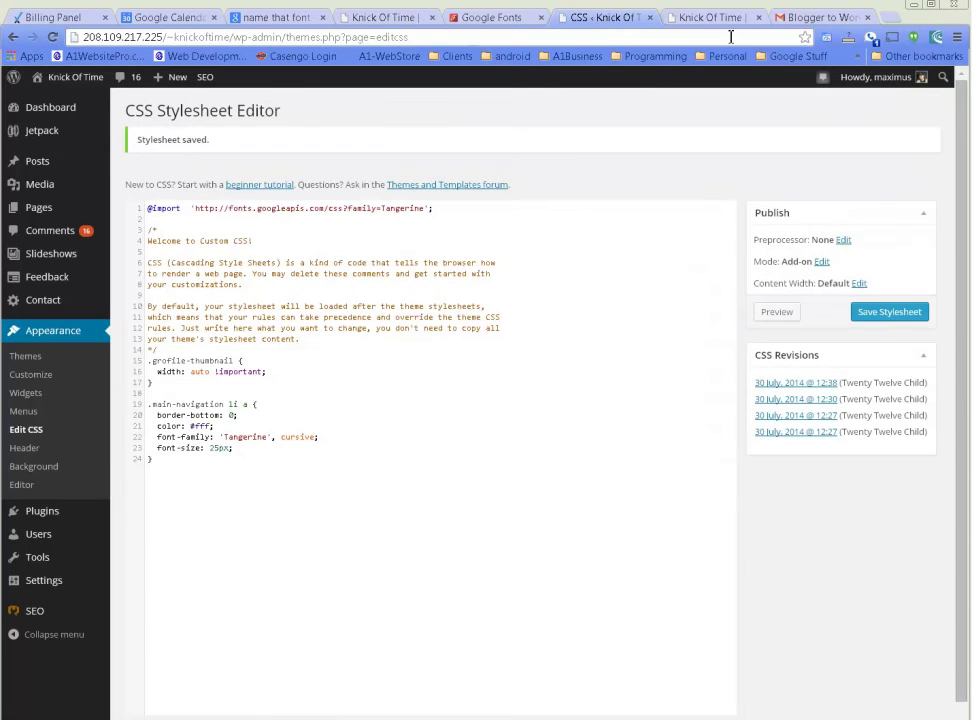
left_click(712, 17)
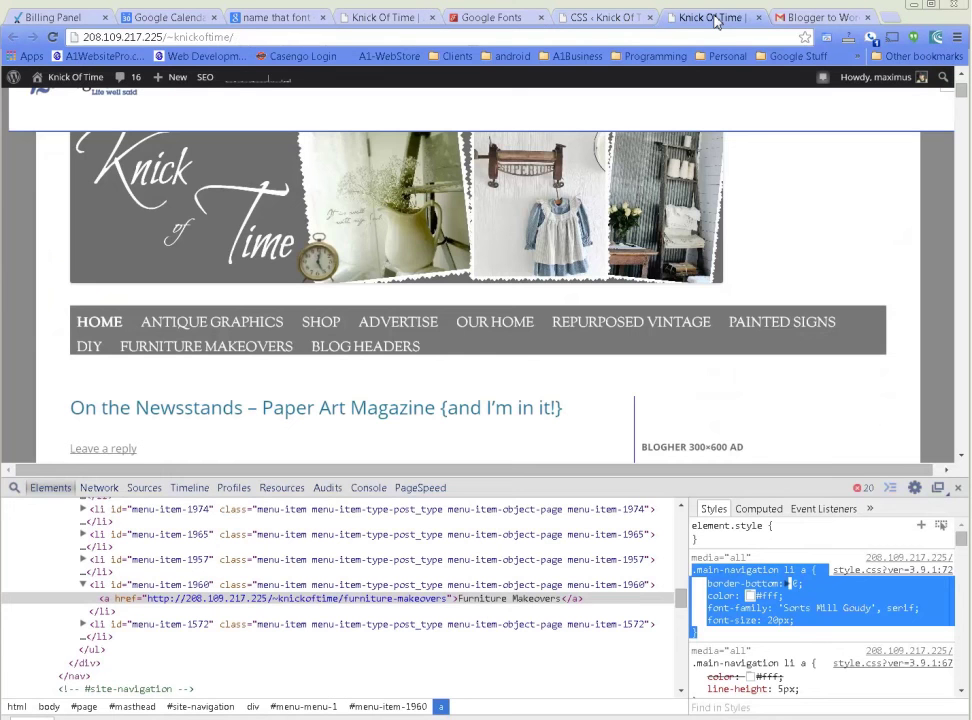
left_click(52, 38)
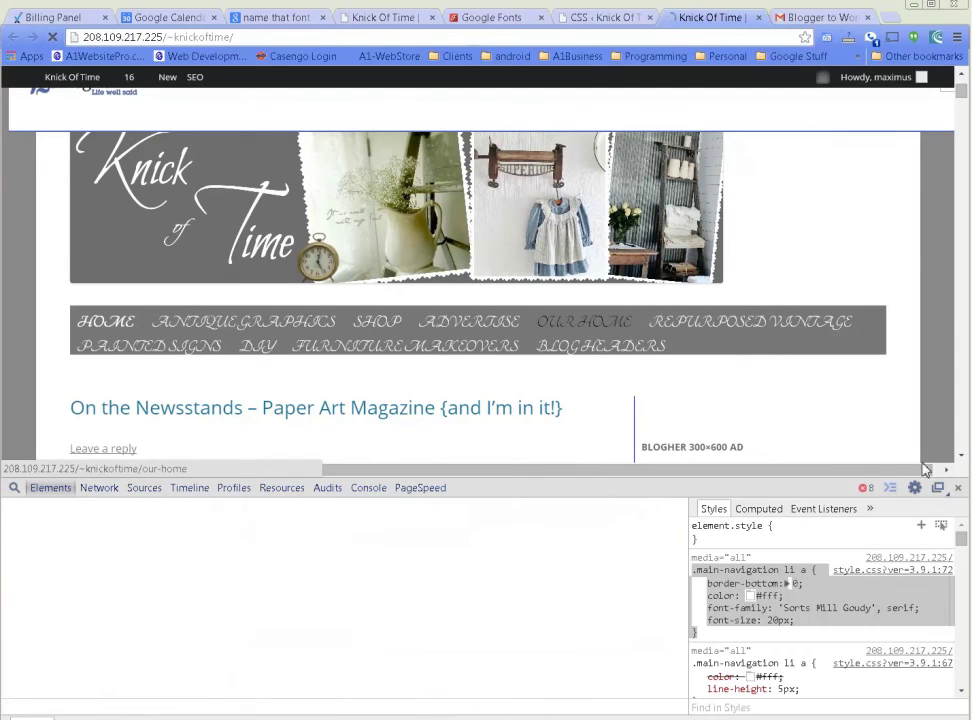
left_click(957, 488)
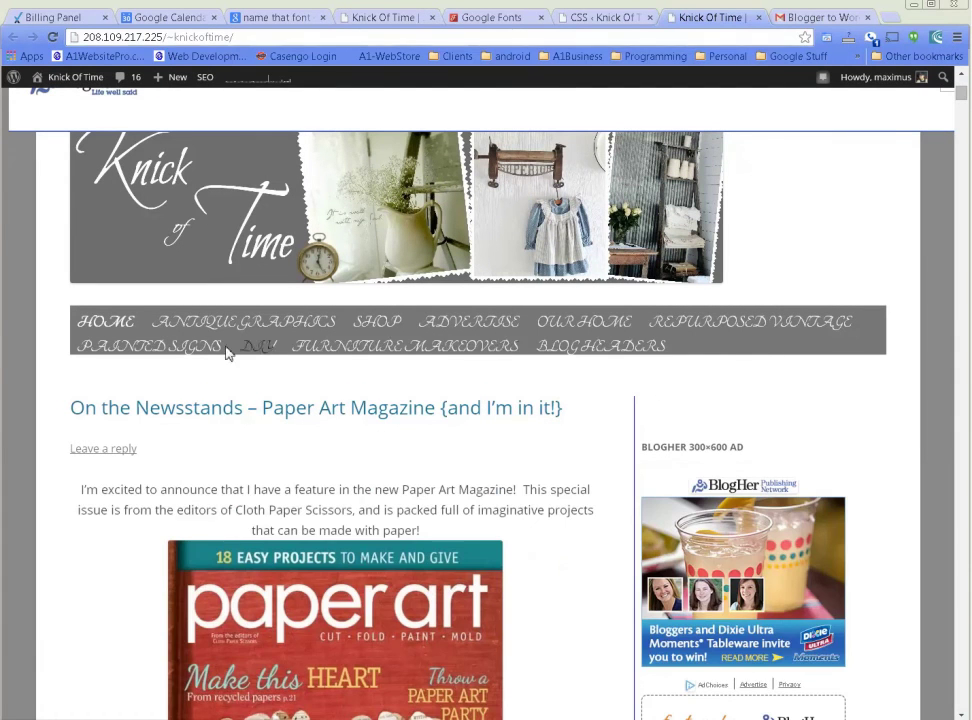
left_click(576, 25)
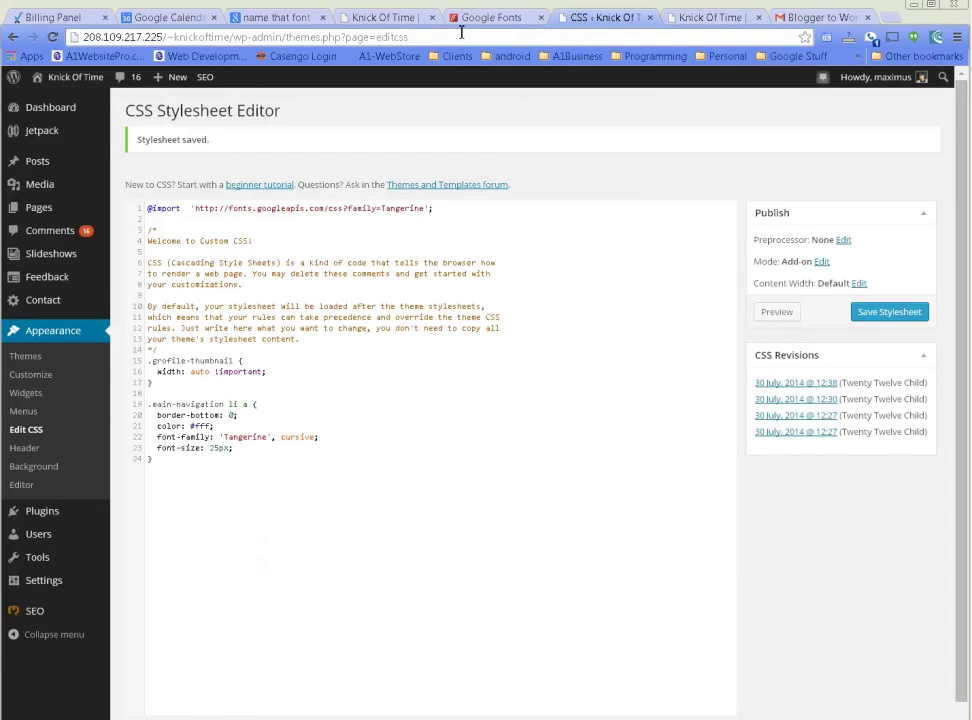
Step: On the live blog, select part of the post's opening paragraph and inspect it in DevTools
left_click(690, 20)
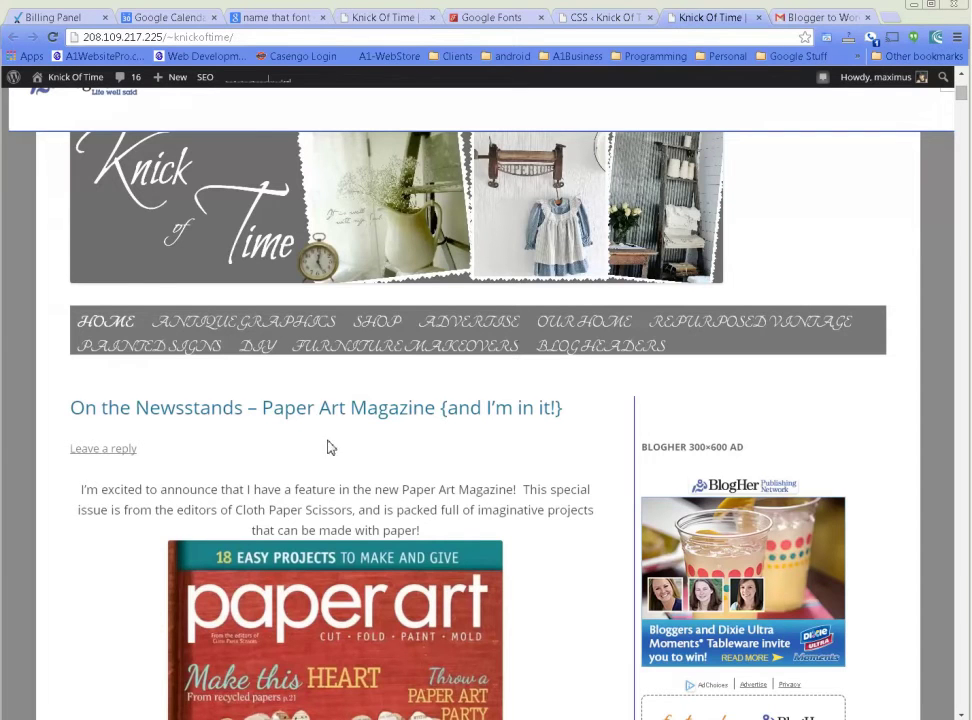
scroll(158, 497, "down", 1)
left_click_drag(128, 353, 322, 374)
right_click(199, 356)
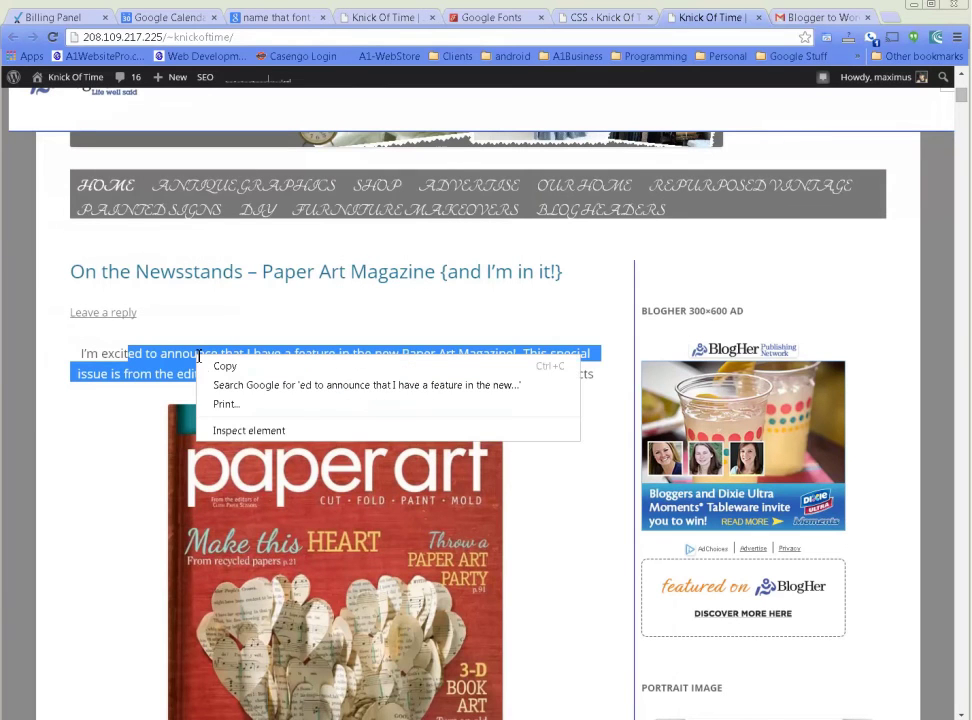
left_click(232, 432)
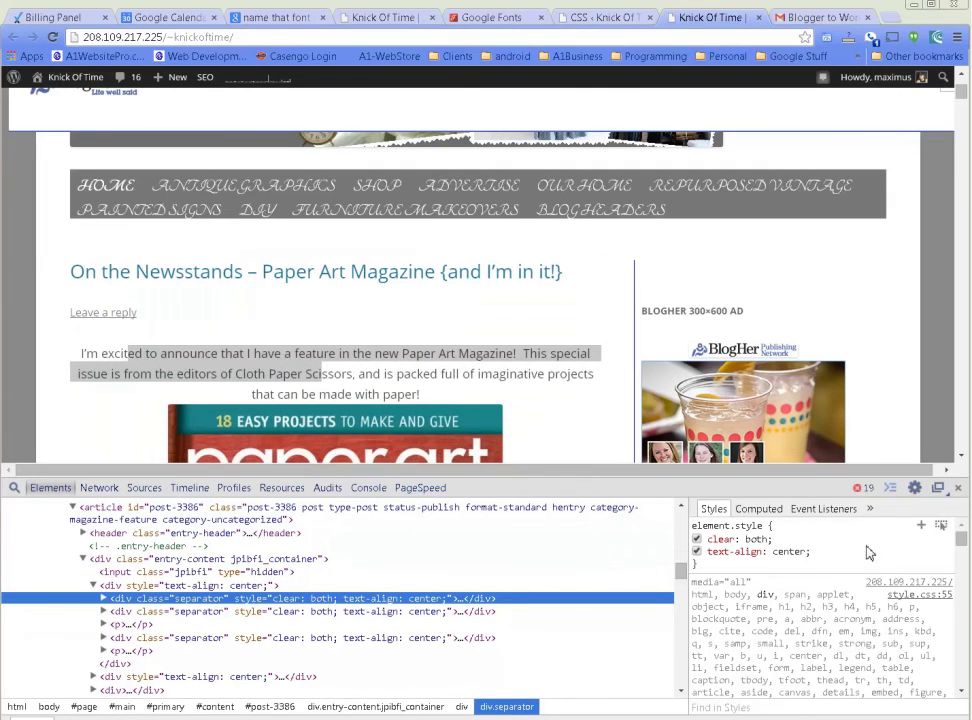
Step: Find the body.custom-font-enabled rule setting "Open Sans" in Styles and copy it
left_click_drag(965, 540, 965, 570)
scroll(857, 628, "down", 2)
scroll(855, 623, "up", 3)
scroll(855, 623, "down", 3)
scroll(857, 624, "up", 3)
scroll(857, 624, "down", 2)
scroll(857, 625, "down", 1)
scroll(857, 625, "up", 2)
scroll(857, 625, "down", 1)
scroll(857, 625, "down", 6)
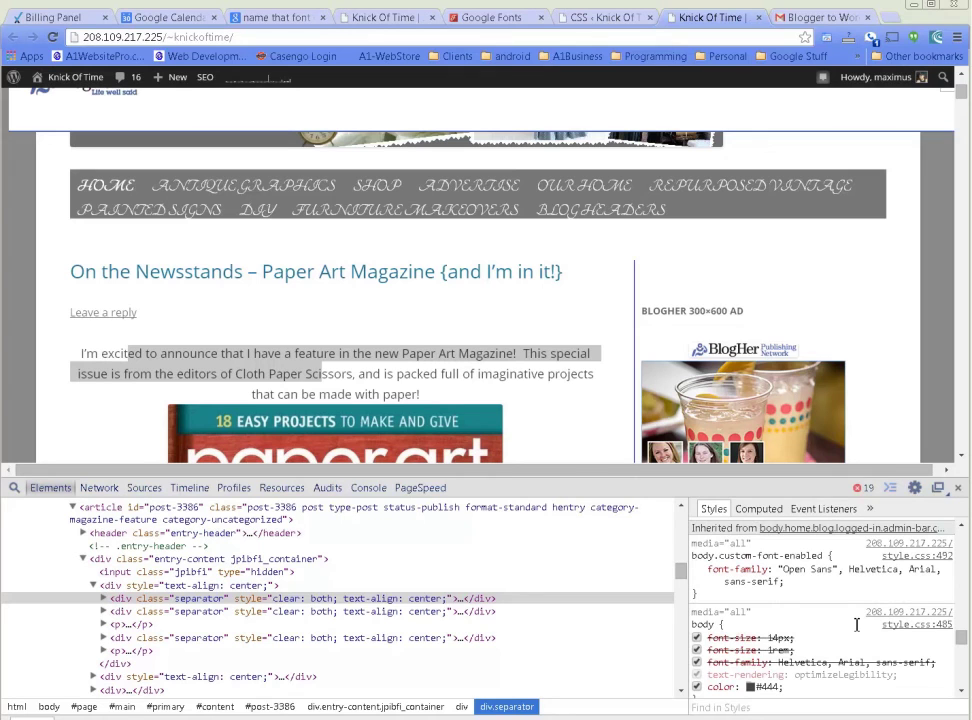
left_click(963, 531)
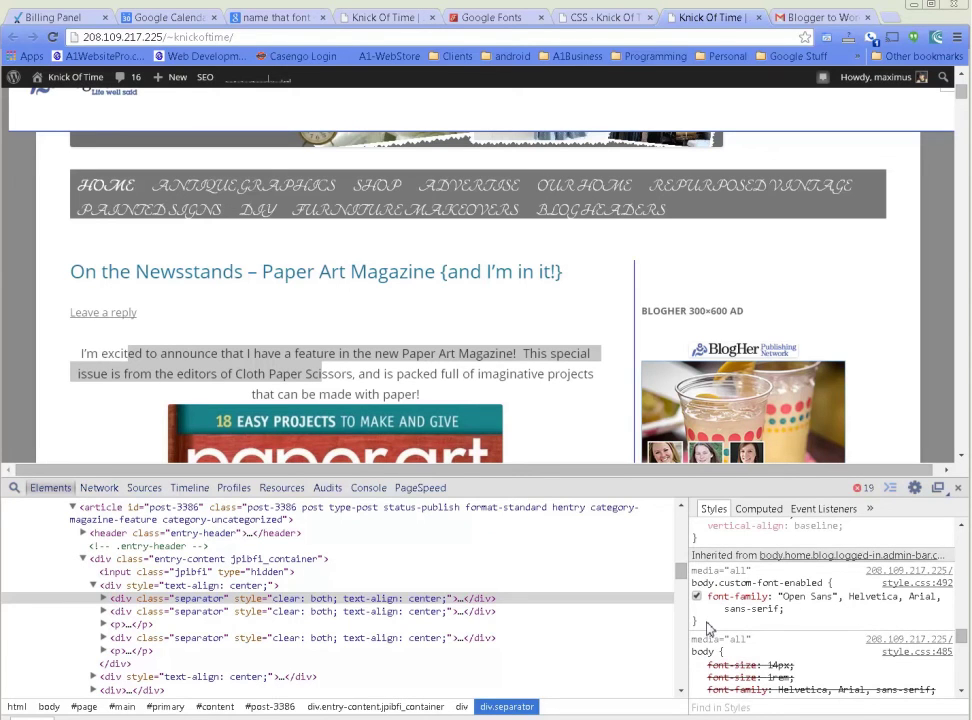
left_click_drag(705, 620, 695, 584)
key("ctrl+c")
right_click(743, 590)
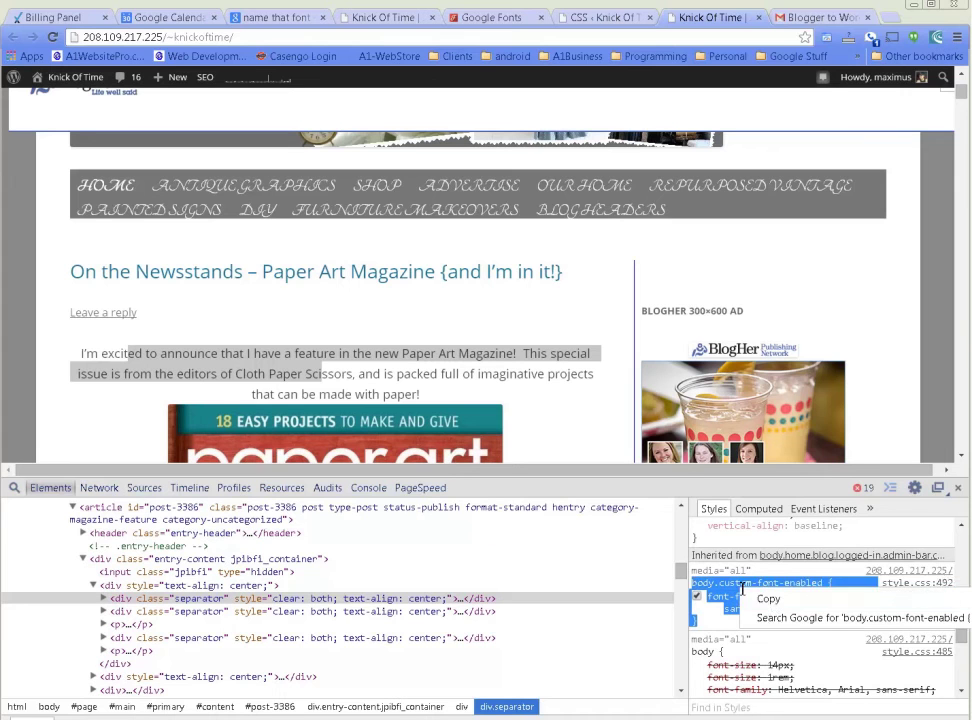
left_click(812, 604)
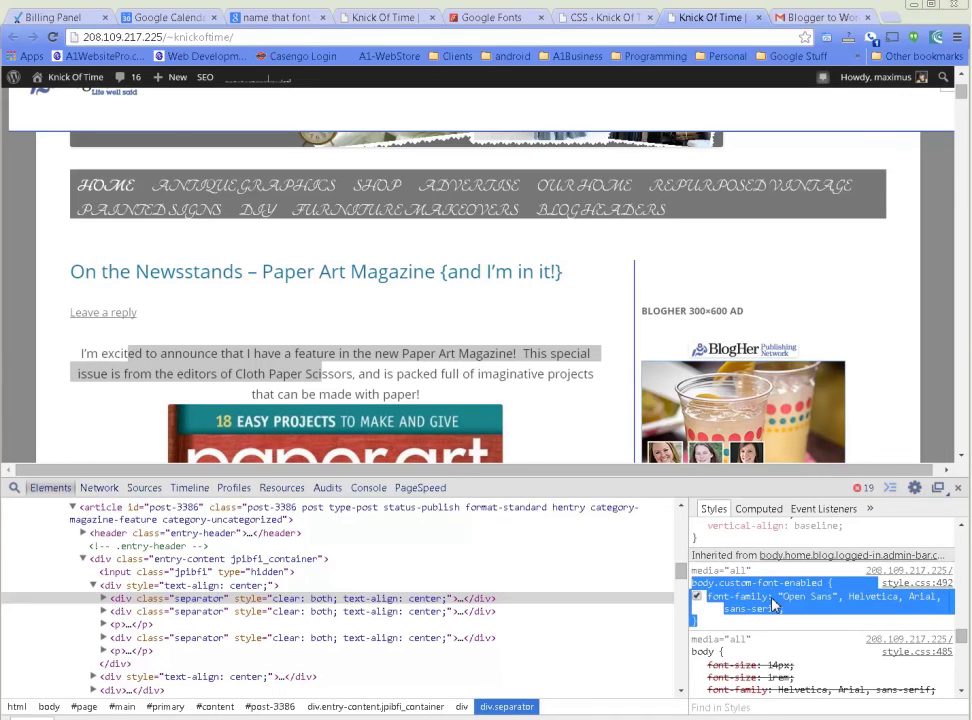
left_click(615, 18)
Step: Paste the body.custom-font-enabled rule after the navigation rule, replacing Open Sans with 'Tangerine', cursive
left_click(185, 463)
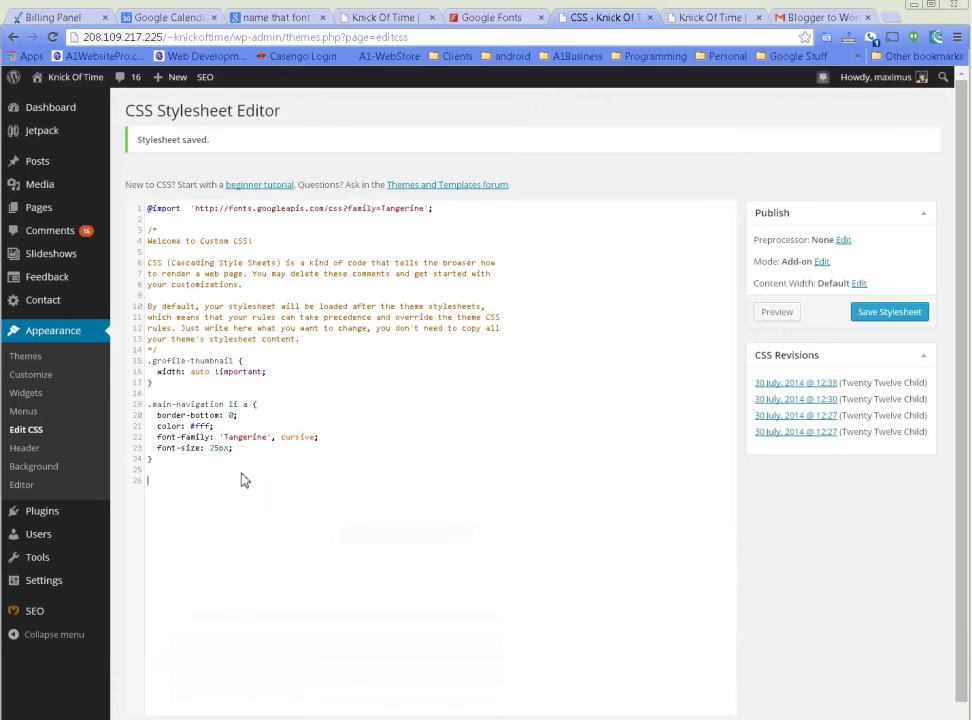
key("ctrl+v")
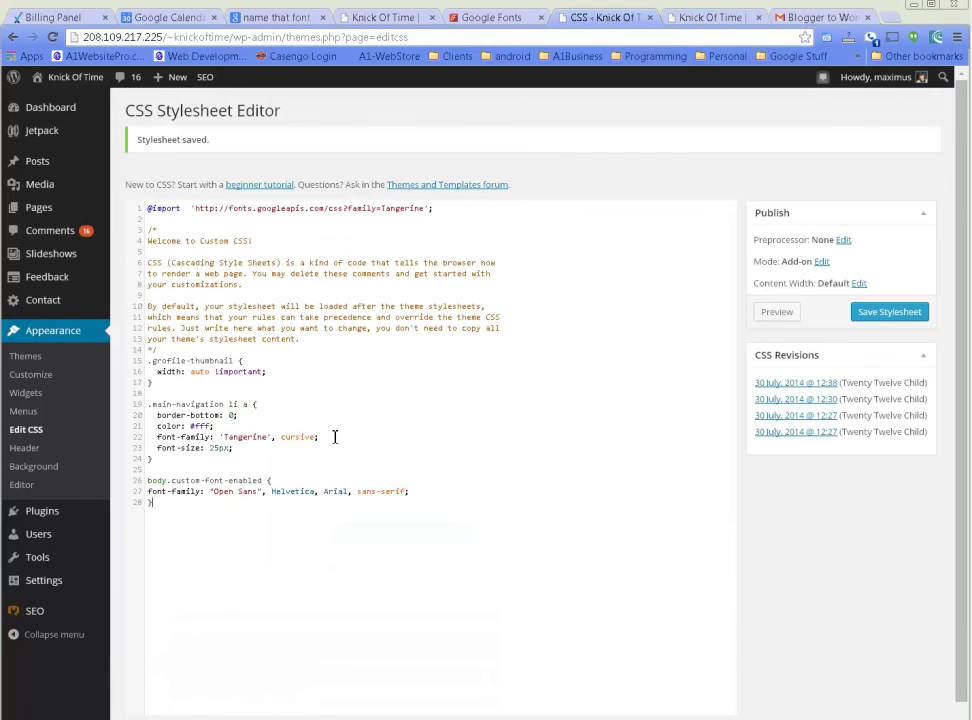
left_click_drag(330, 437, 135, 443)
key("ctrl+c")
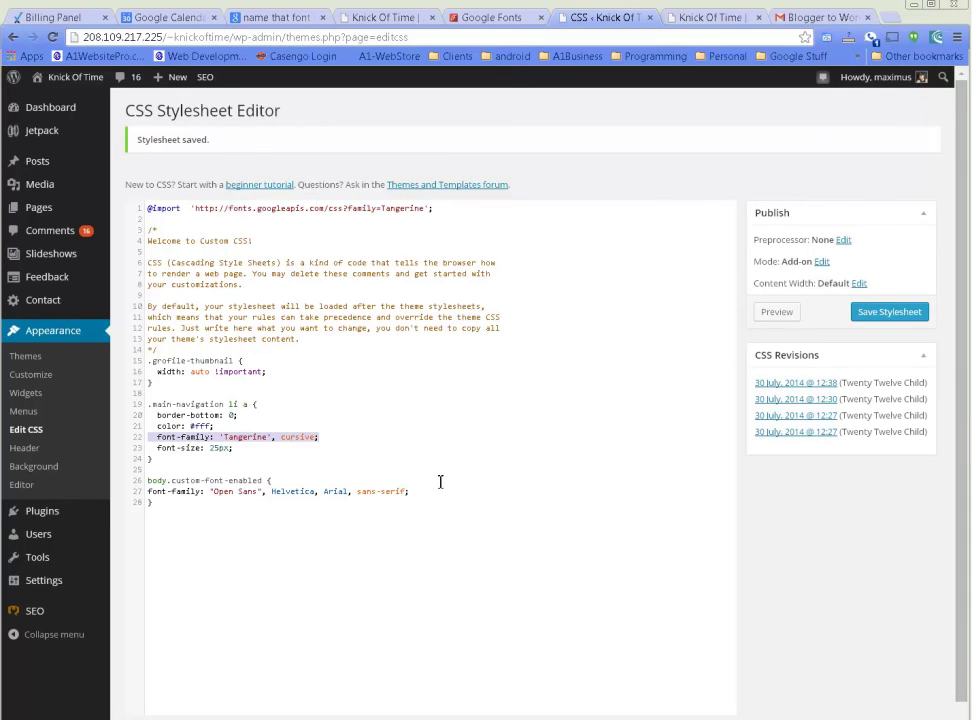
left_click_drag(431, 496, 125, 500)
key("ctrl+v")
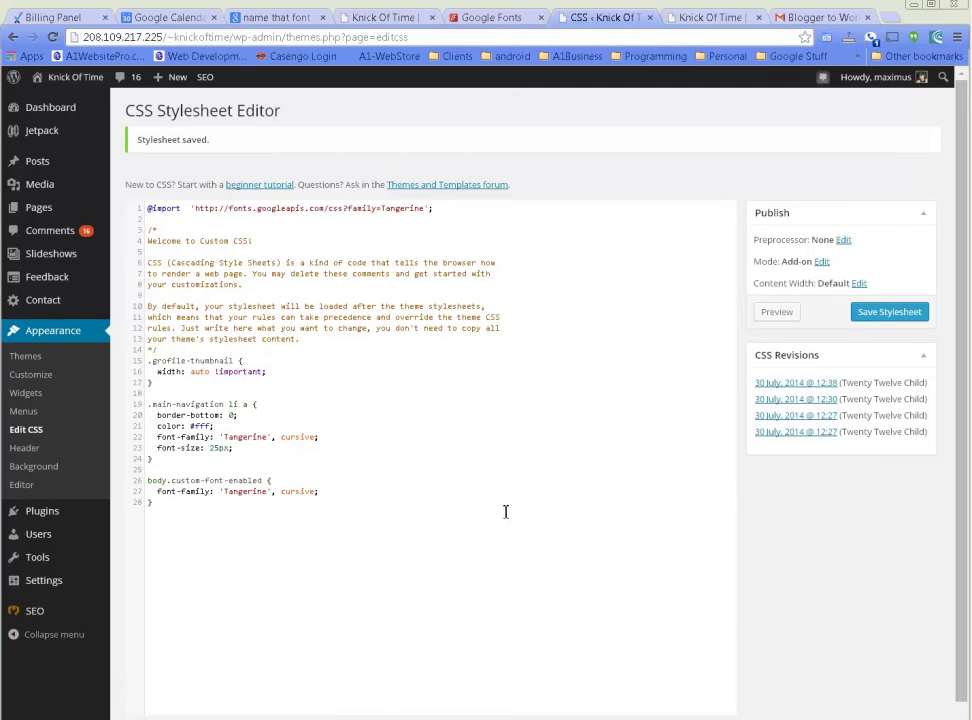
Step: Save the stylesheet and check the blog's post paragraph now renders in Tangerine
left_click(919, 313)
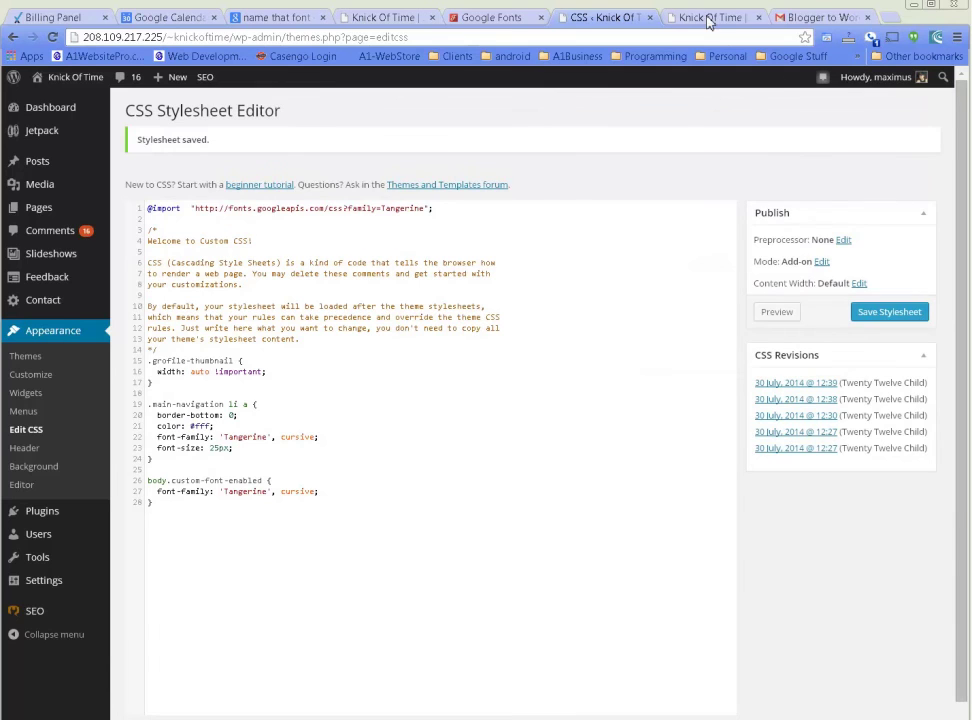
left_click(700, 18)
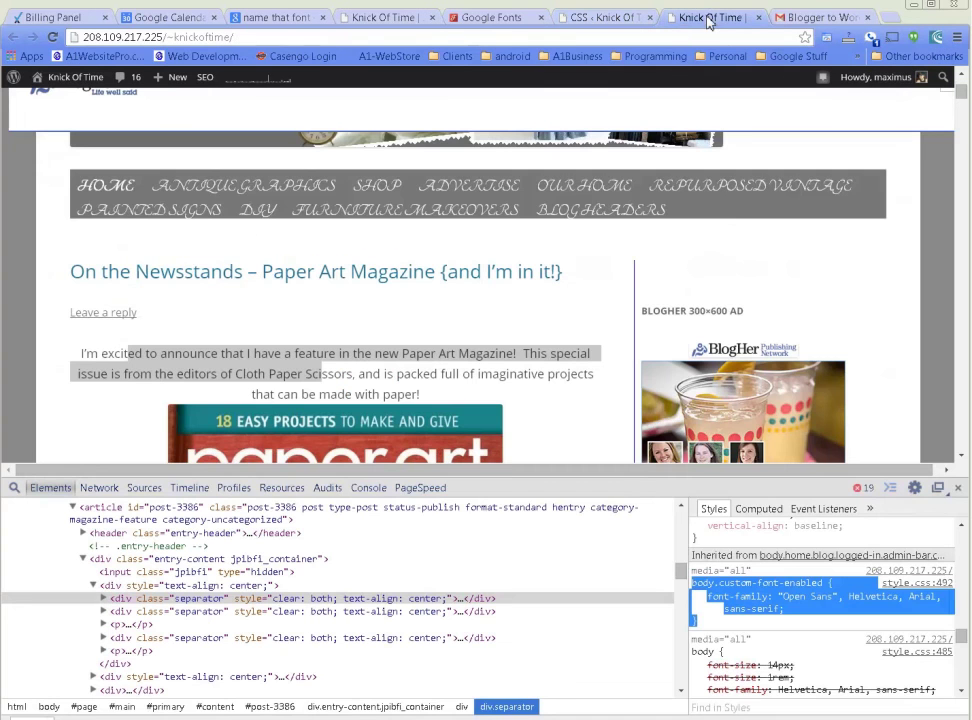
left_click(957, 493)
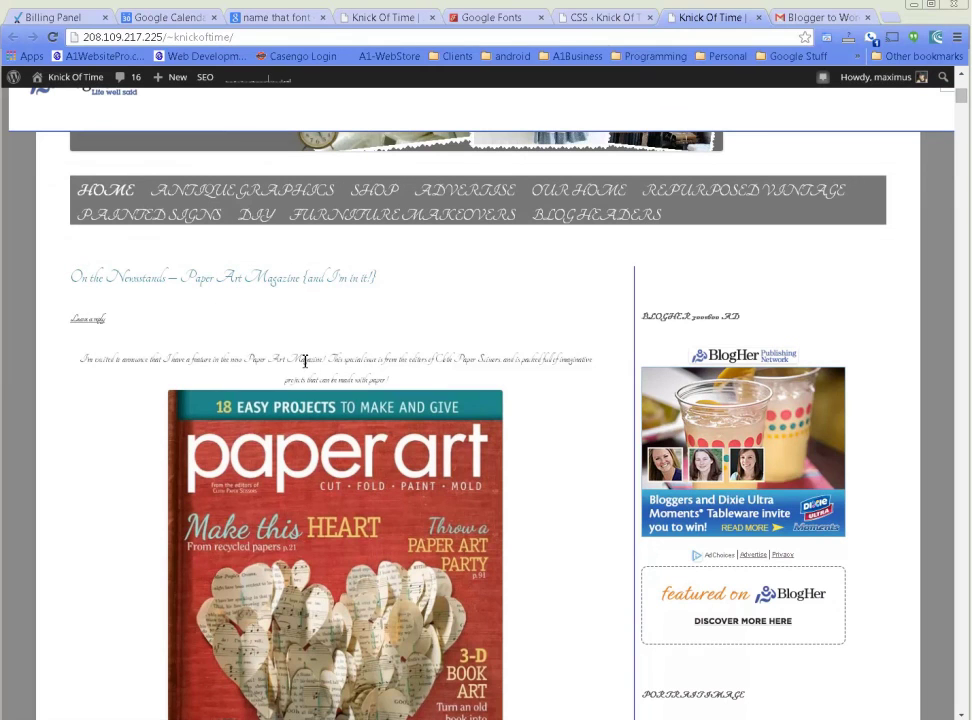
left_click_drag(305, 360, 445, 373)
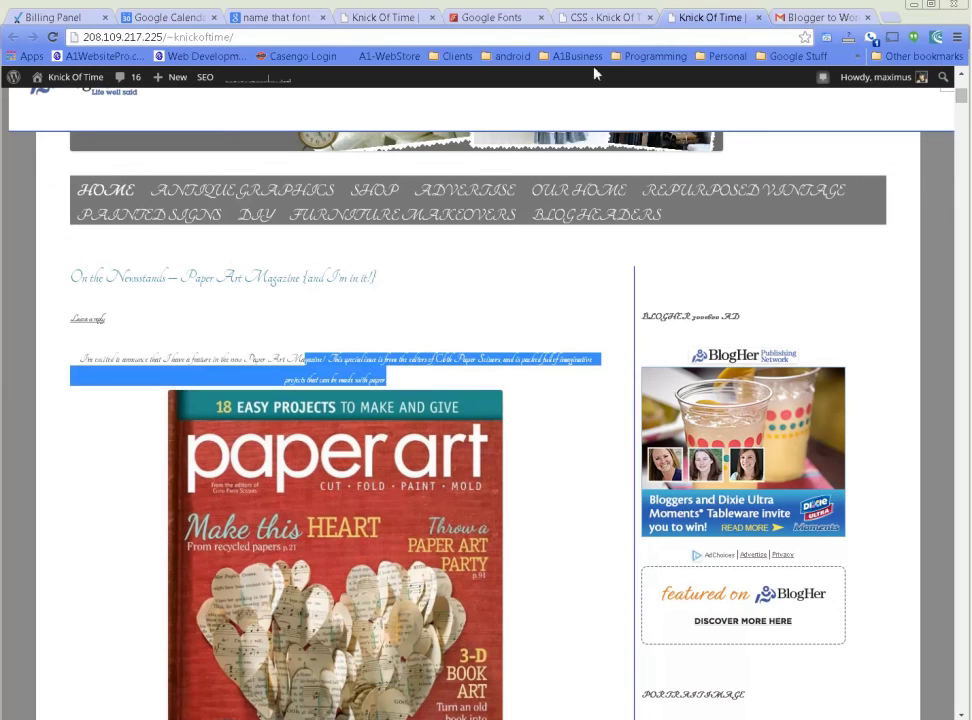
left_click(605, 17)
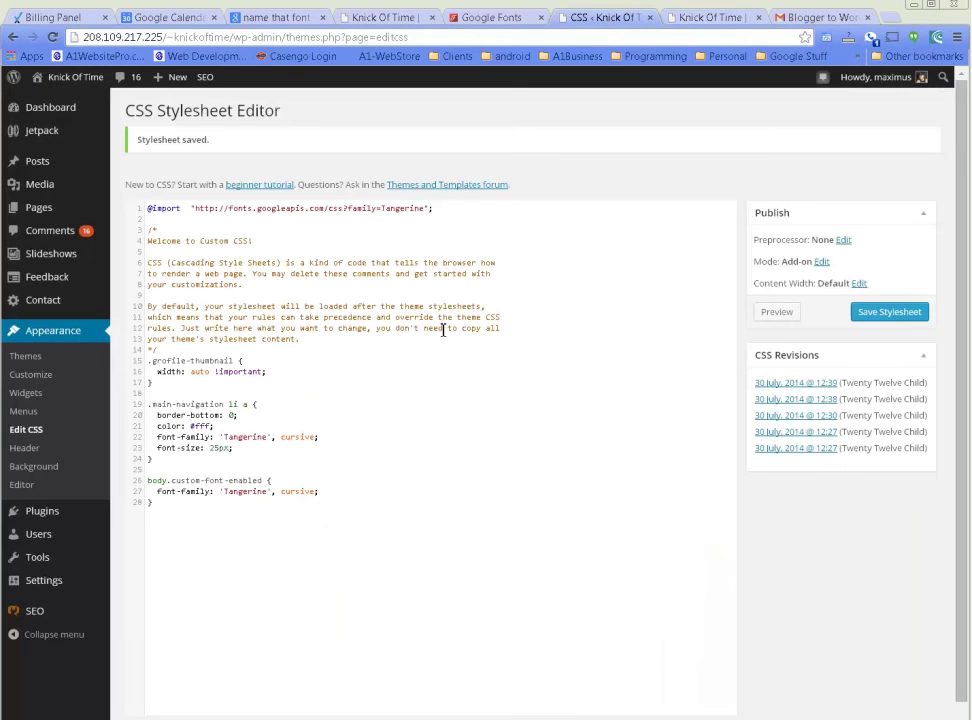
Step: Add font-size: 22px to the body.custom-font-enabled rule, save, and reload the blog to preview
left_click(337, 492)
left_click(896, 311)
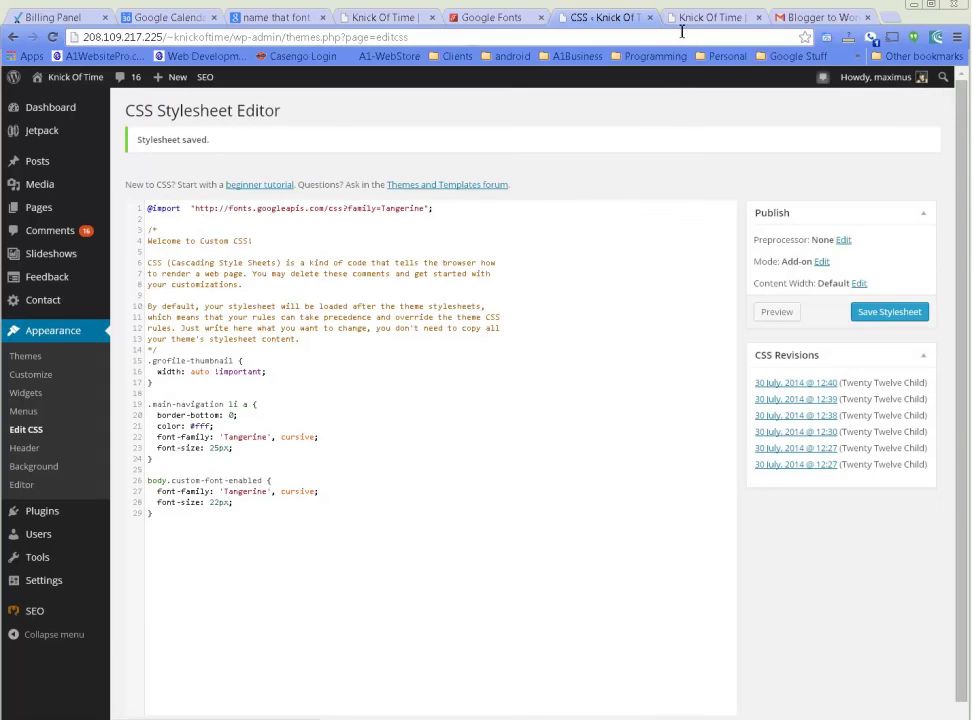
left_click(690, 18)
left_click(53, 37)
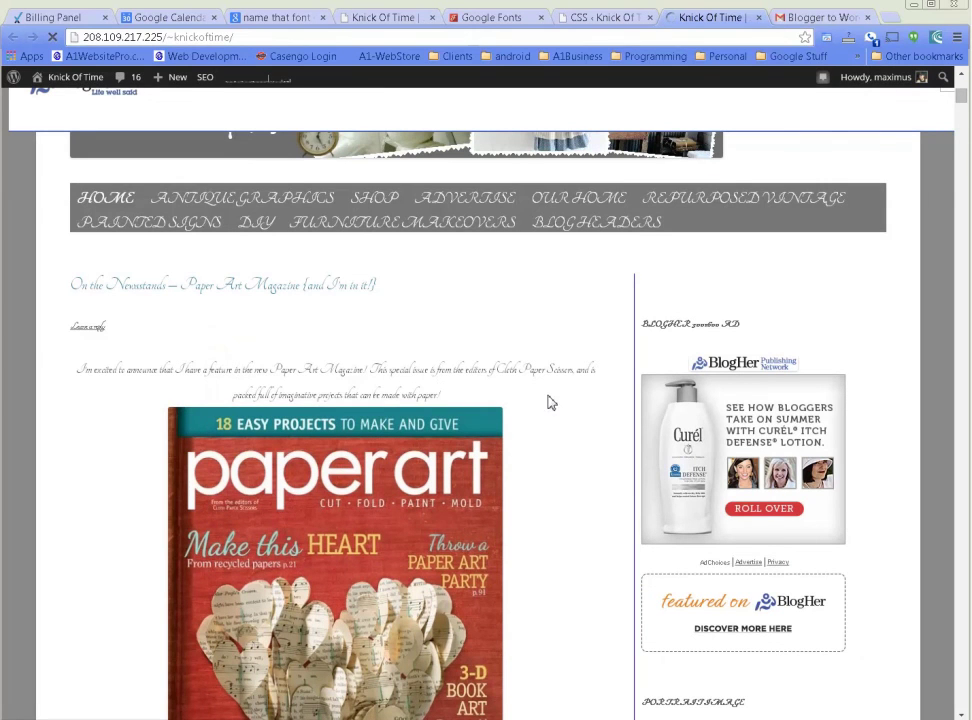
Step: Change the body text font size to 32px and save the stylesheet
left_click(612, 17)
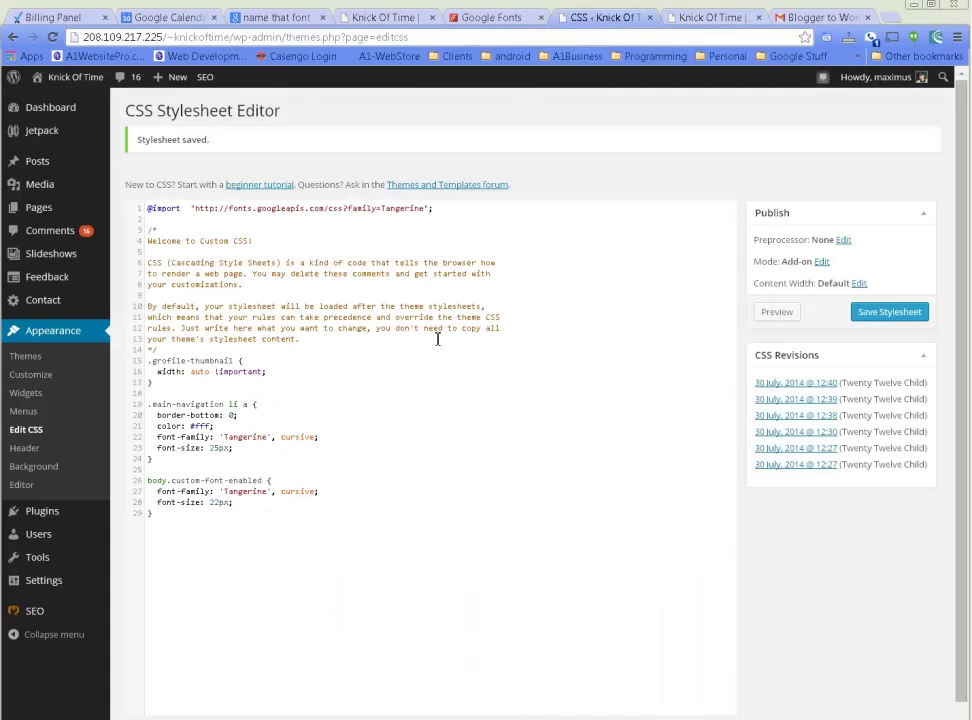
left_click(214, 504)
left_click(893, 315)
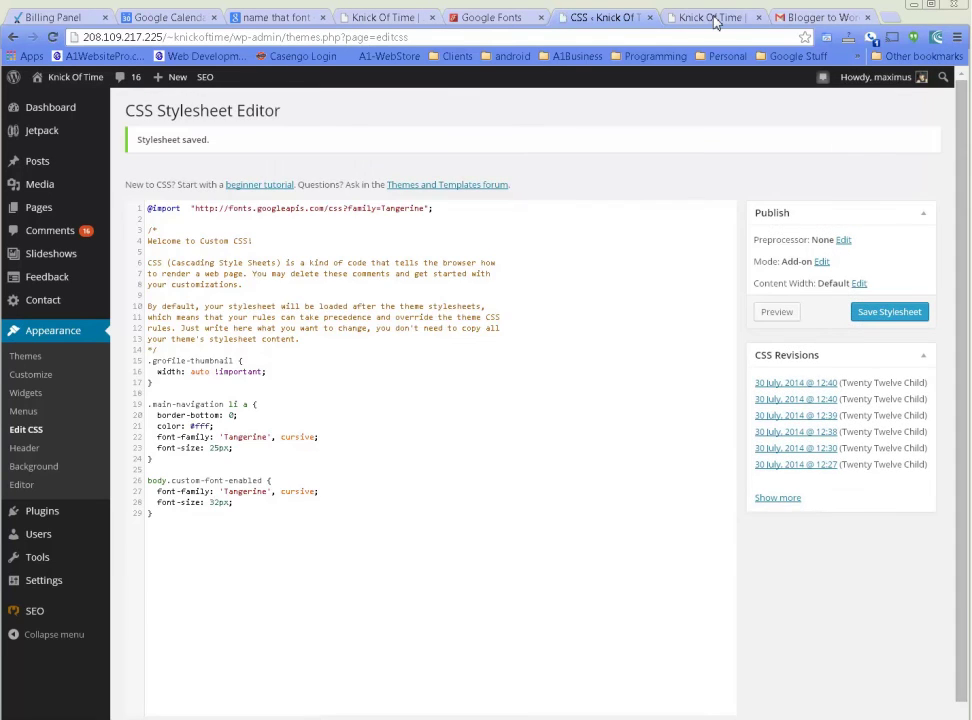
left_click(711, 17)
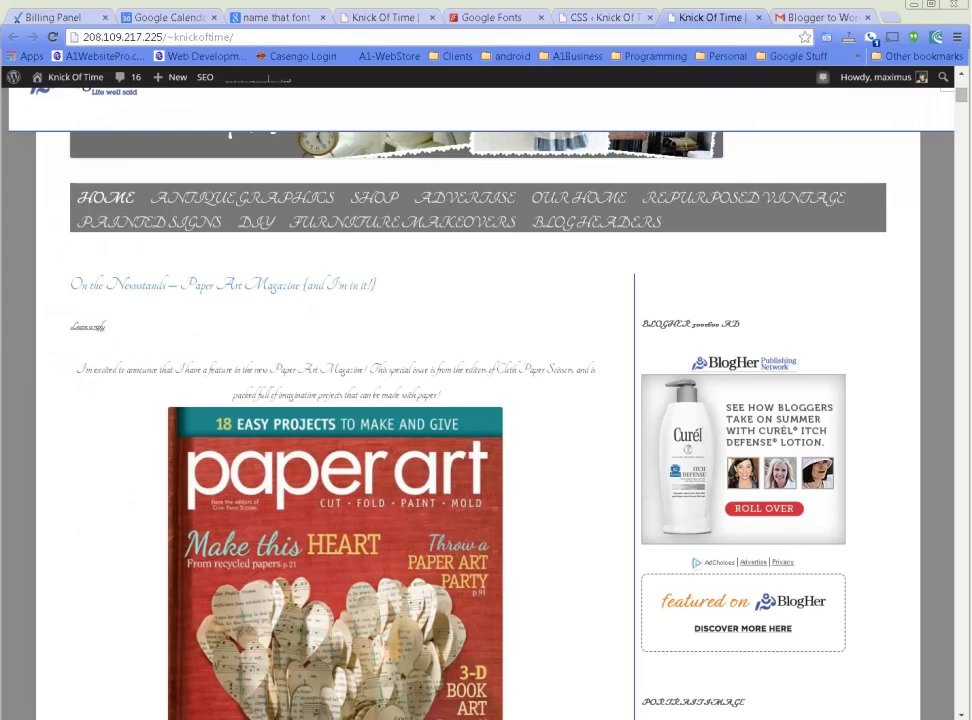
Step: Reload the blog to confirm the 32px Tangerine post text, then return to the CSS Stylesheet Editor
left_click(53, 41)
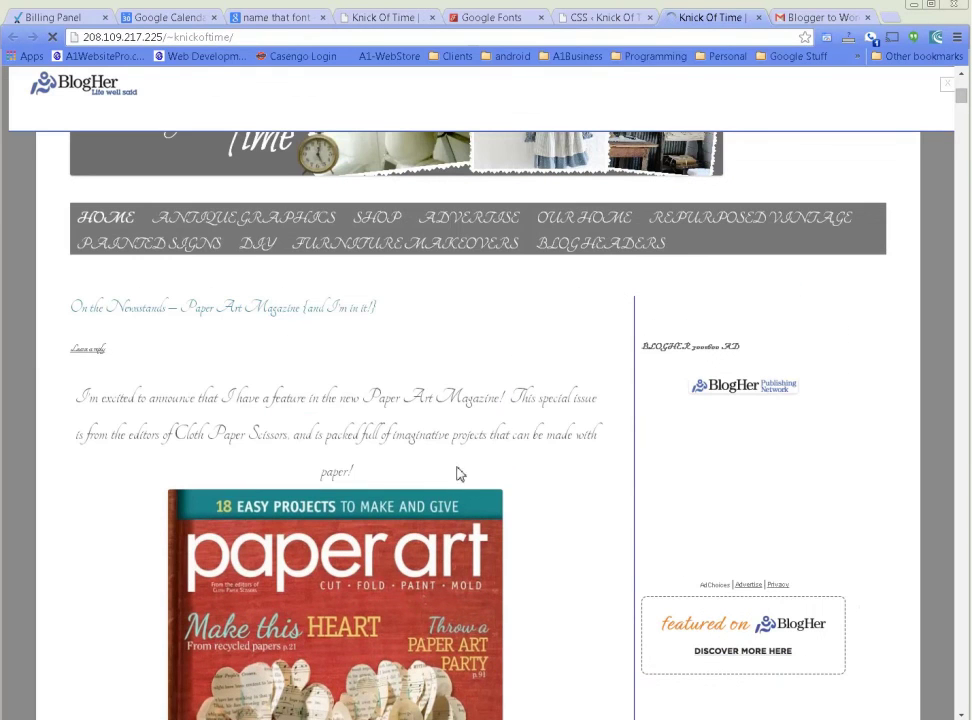
left_click_drag(289, 436, 113, 436)
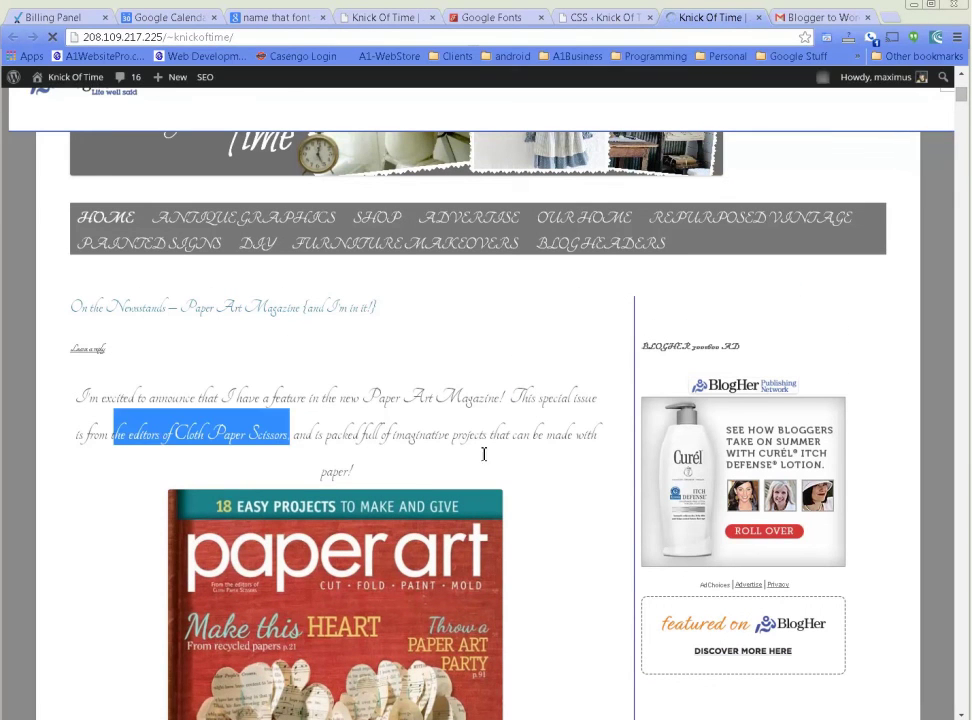
left_click(540, 455)
scroll(549, 455, "down", 3)
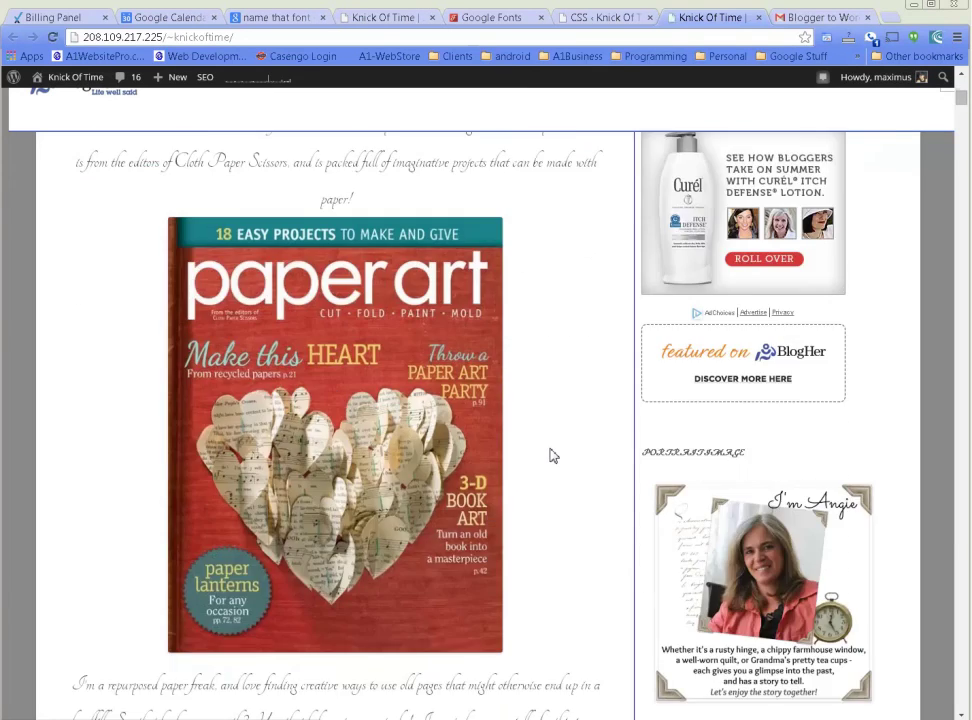
scroll(571, 310, "up", 5)
left_click(609, 18)
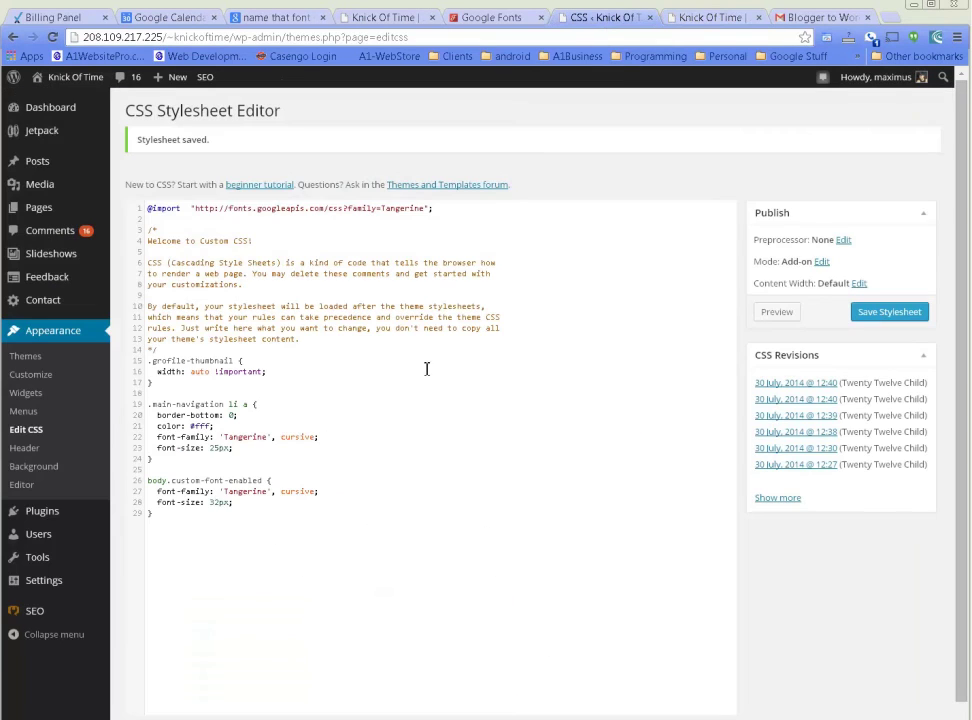